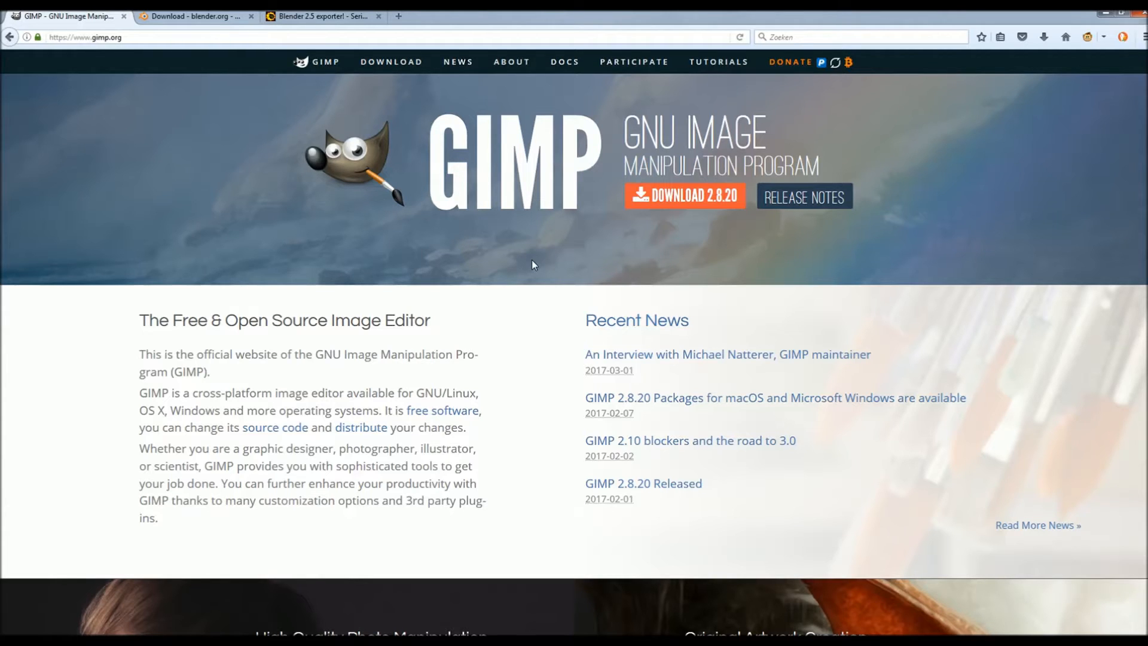
- Bring the Blender 2.78c download page tab to the front in Firefox
{"action": "left_click", "coordinate": [203, 18]}
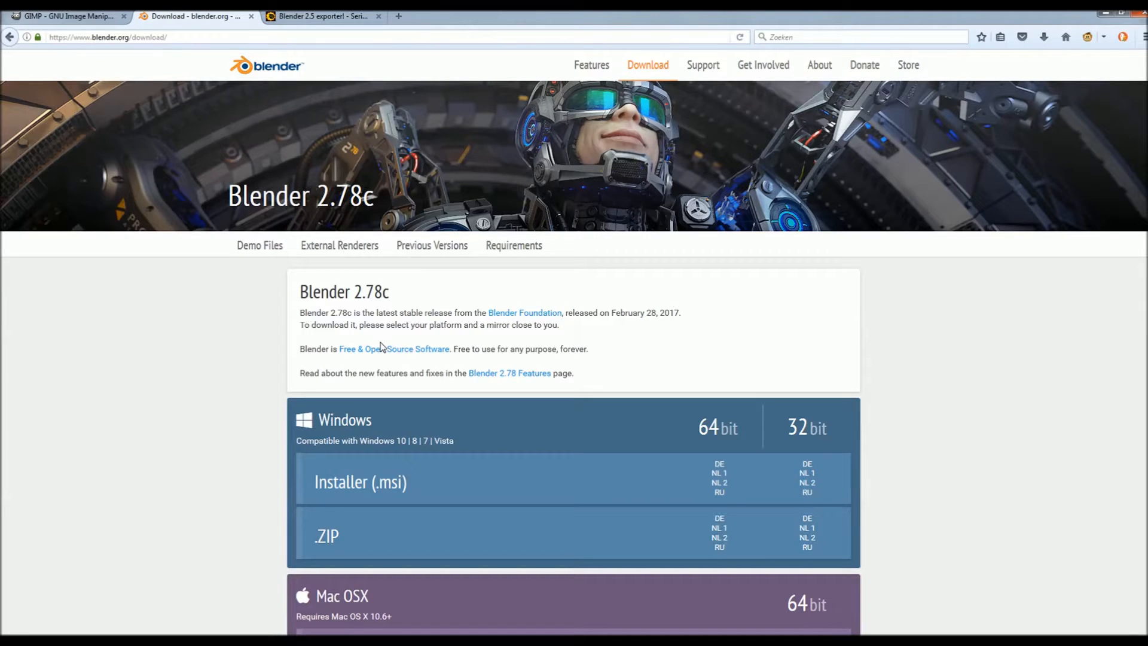
- Open the Blender2.61 folder from the old-release archive, then return to the Blender 2.5 exporter thread
{"action": "left_click", "coordinate": [413, 246]}
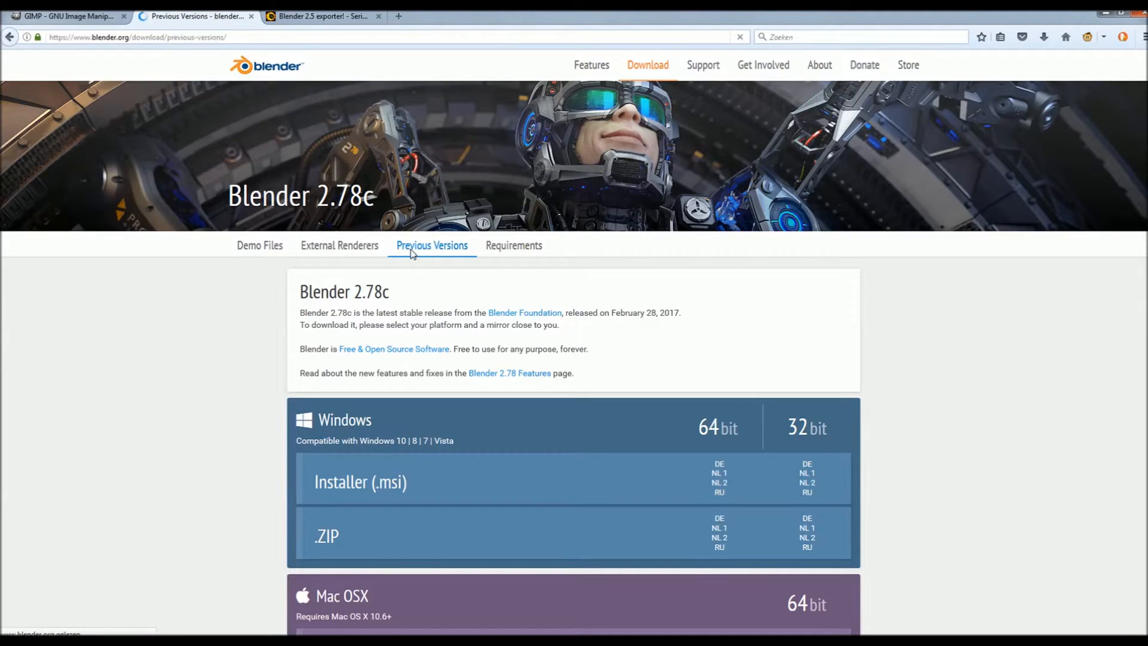
{"action": "middle_click", "coordinate": [433, 230]}
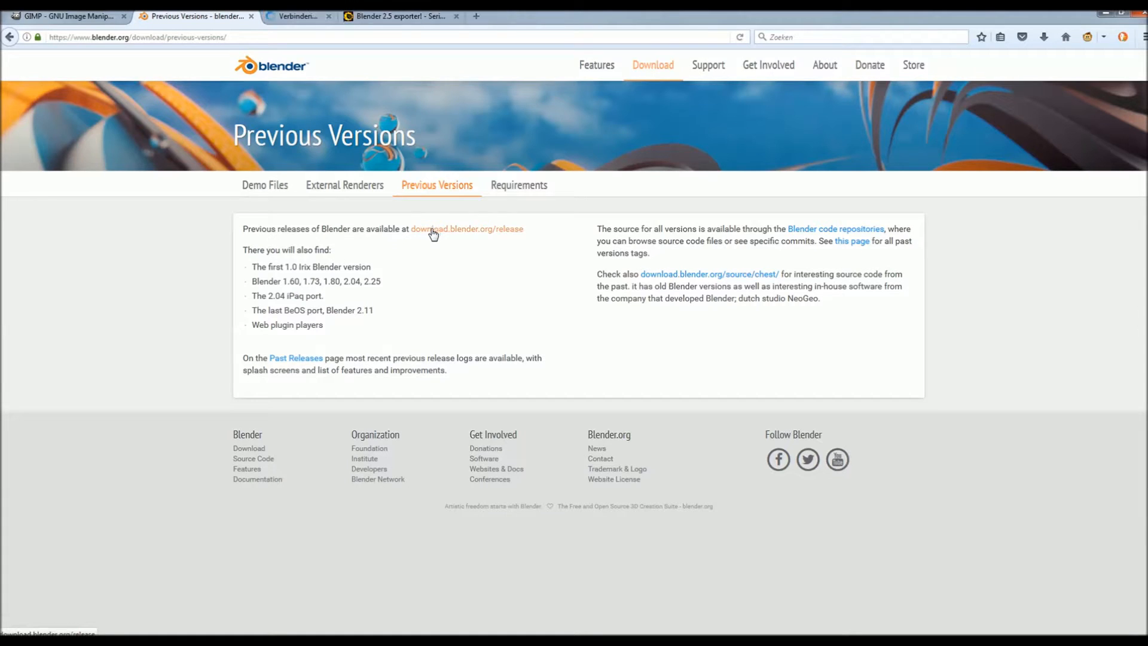
{"action": "left_click", "coordinate": [293, 16]}
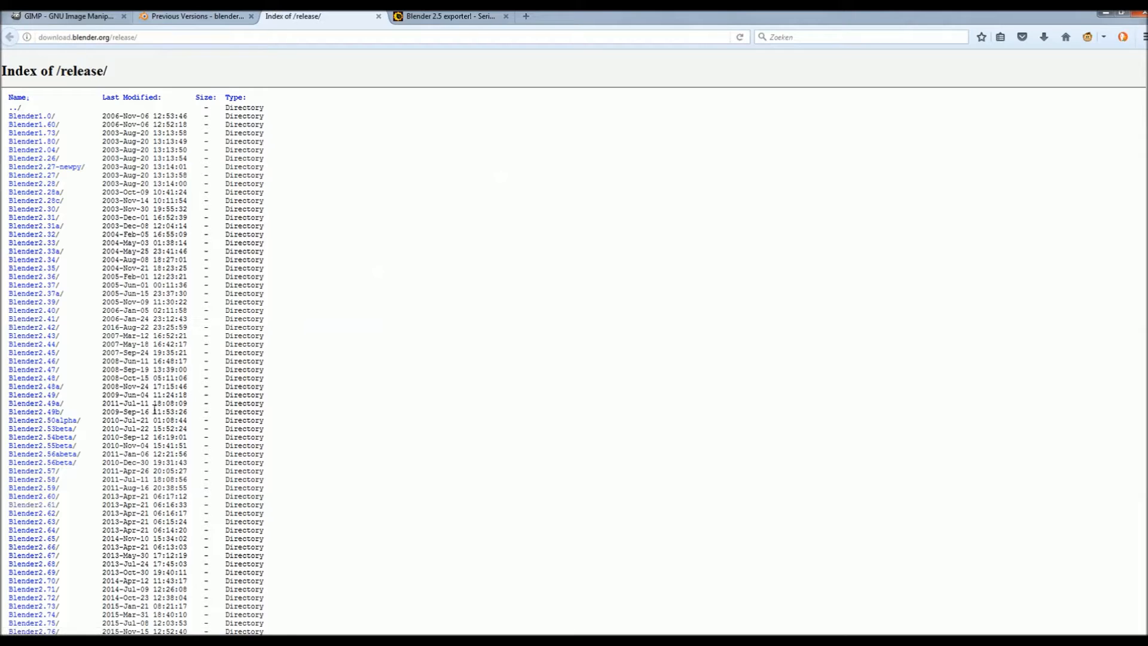
{"action": "scroll", "coordinate": [88, 464], "scroll_direction": "down", "scroll_amount": 5}
{"action": "left_click", "coordinate": [33, 409]}
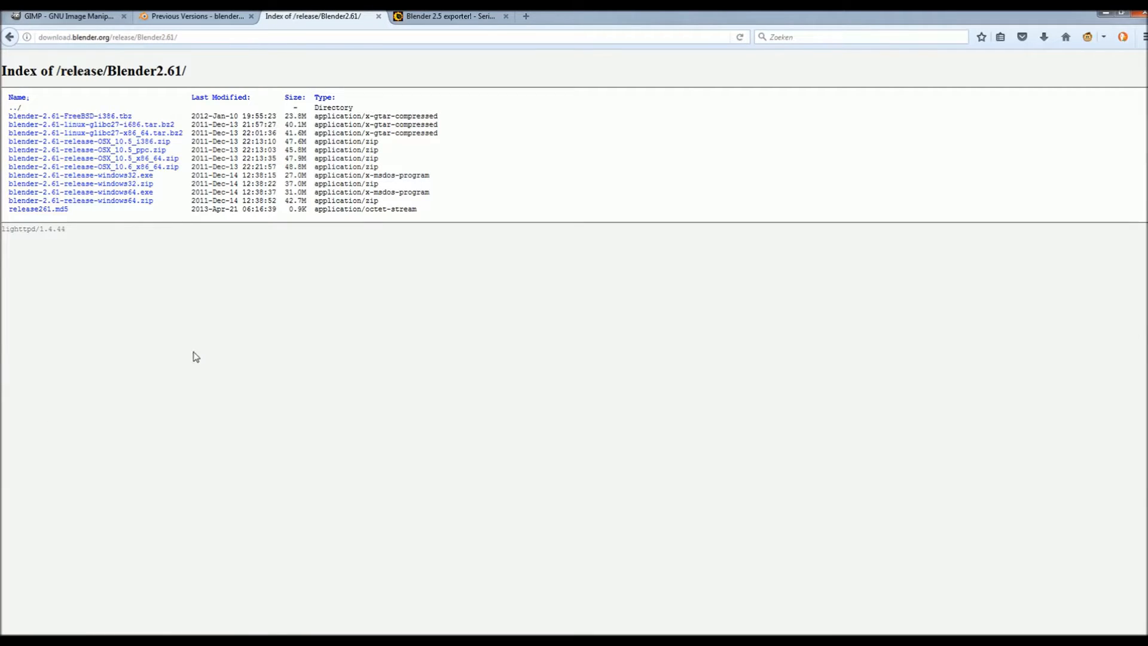
{"action": "left_click", "coordinate": [433, 18]}
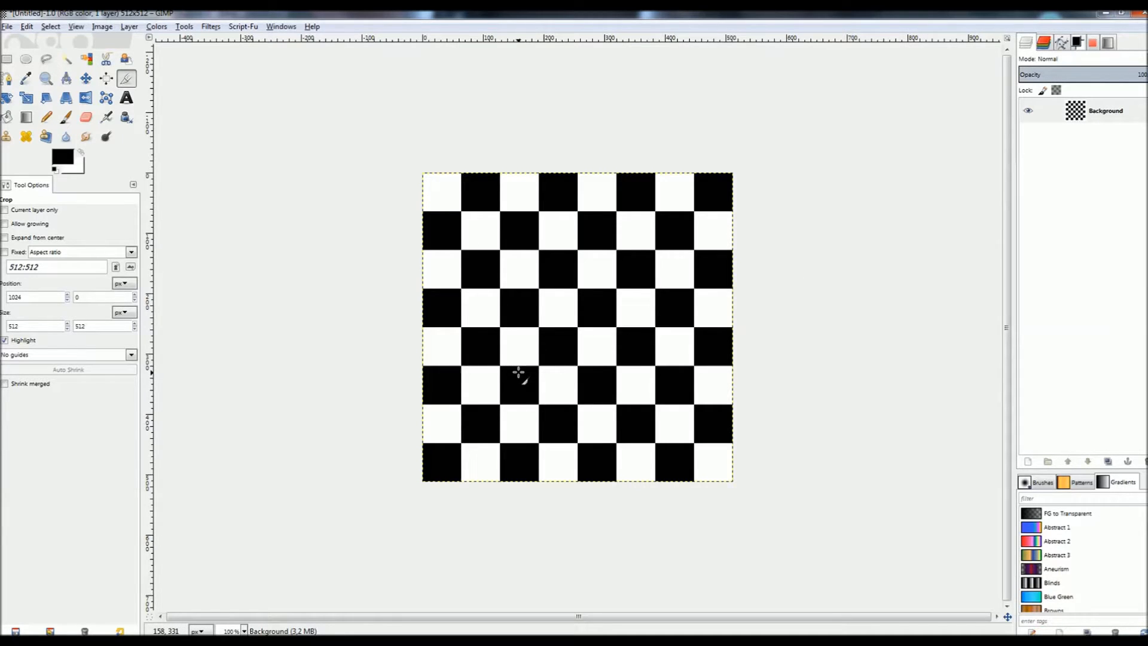
- Export the checkerboard as Texture.tga into the Textures folder, then switch to Serious Editor
{"action": "left_click", "coordinate": [7, 26]}
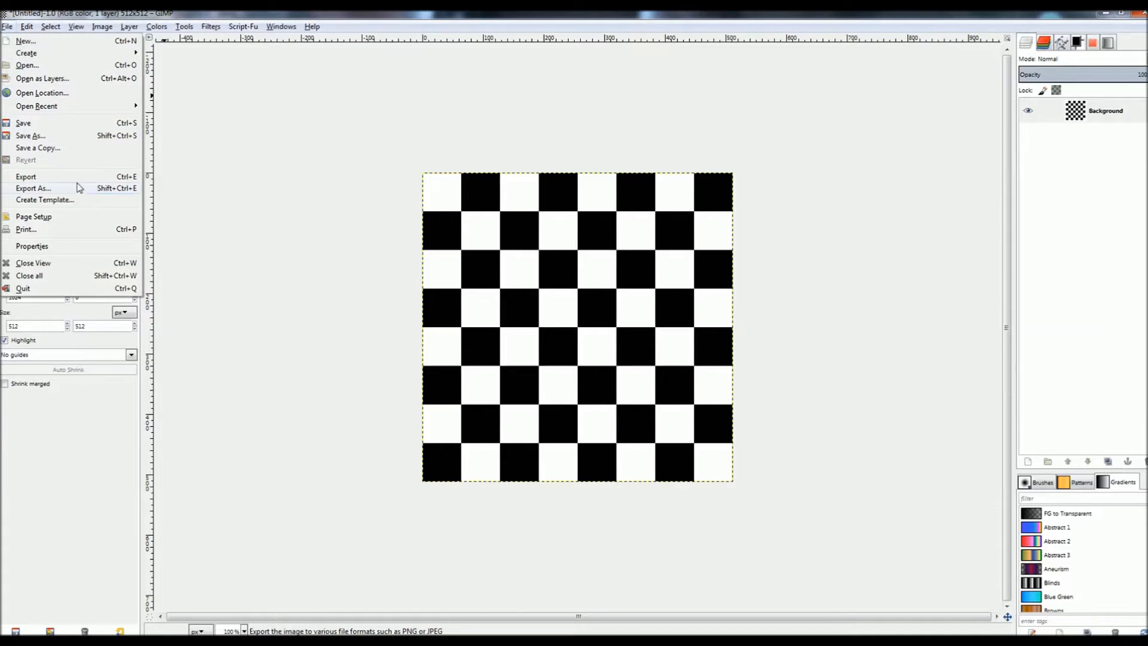
{"action": "left_click", "coordinate": [34, 189]}
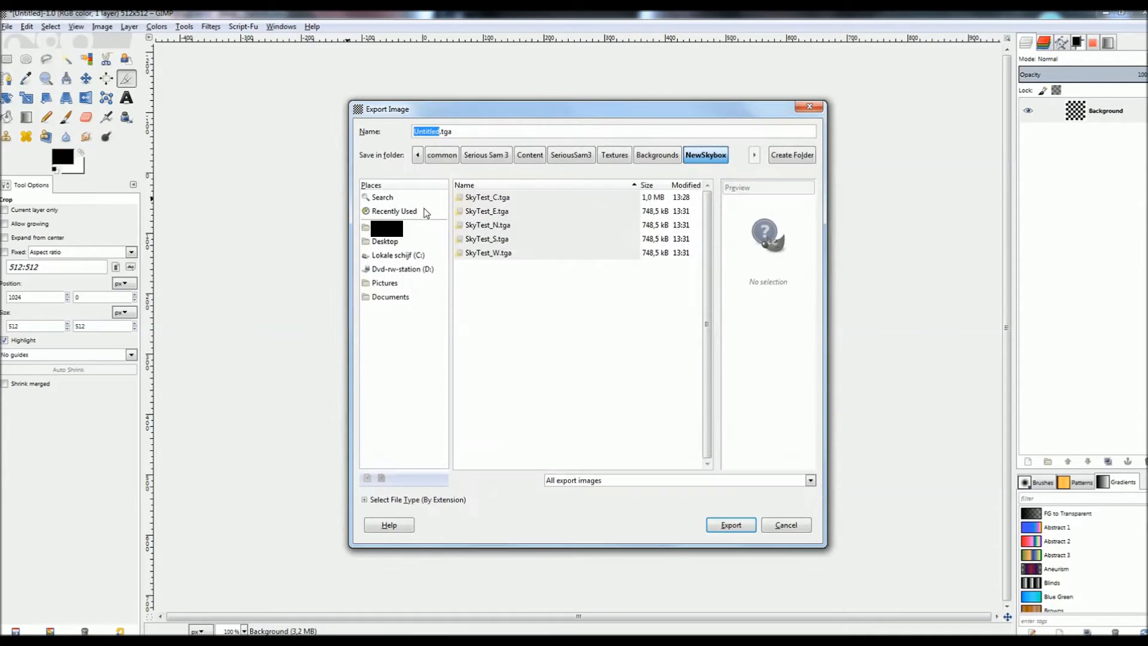
{"action": "left_click", "coordinate": [611, 154]}
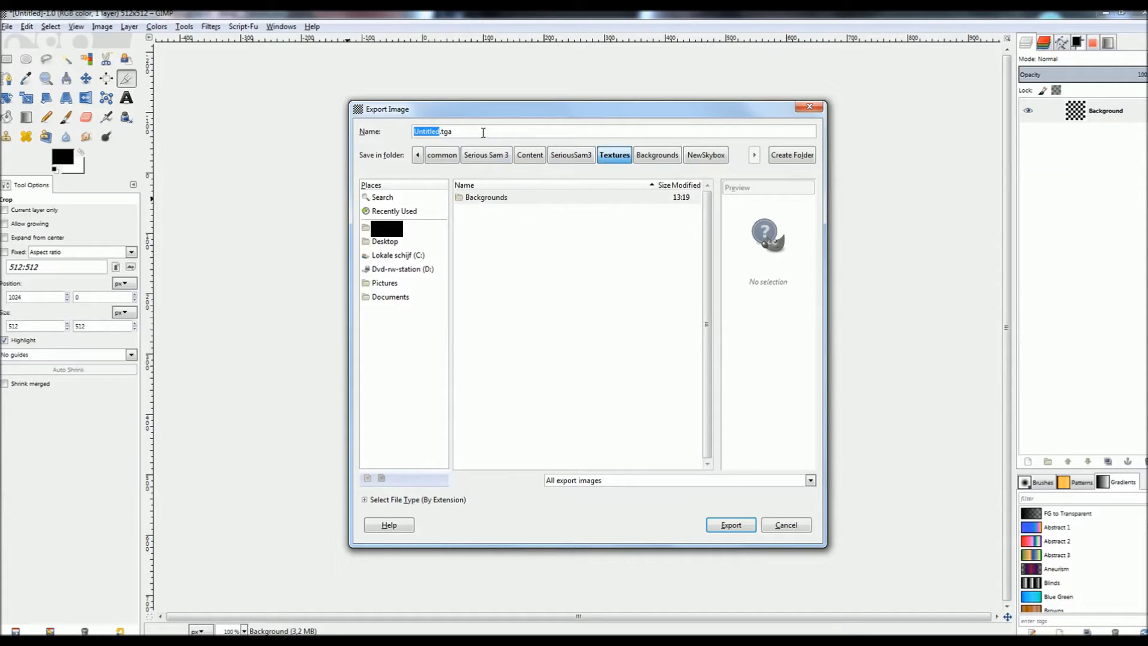
{"action": "type", "text": "Texture"}
{"action": "left_click", "coordinate": [731, 525]}
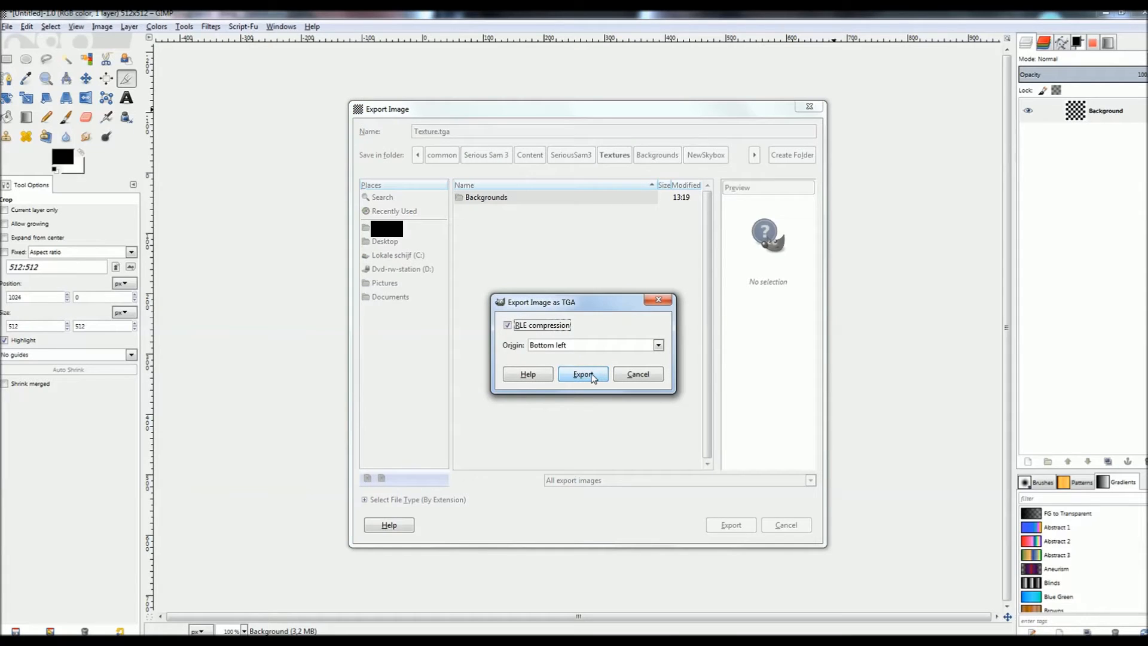
{"action": "left_click", "coordinate": [592, 377]}
{"action": "key", "text": "alt+Tab"}
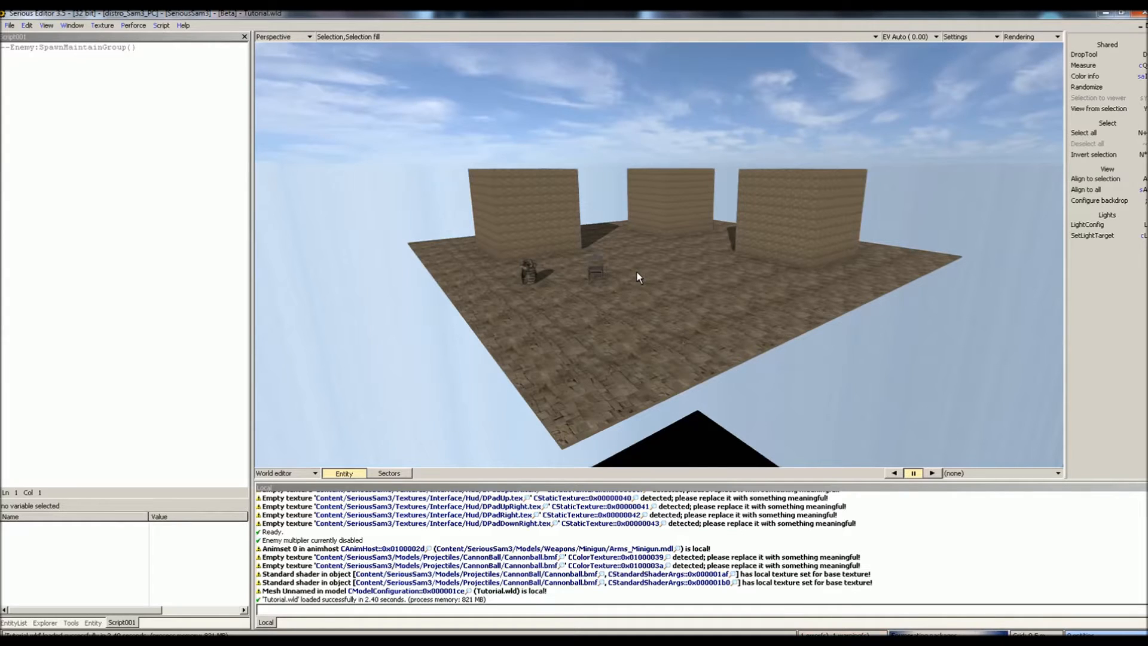
- Create a 512×512 engine texture from Content/SeriousSam3/Textures/Texture.tga with mipmaps and repeat wrapping
{"action": "left_click", "coordinate": [102, 25]}
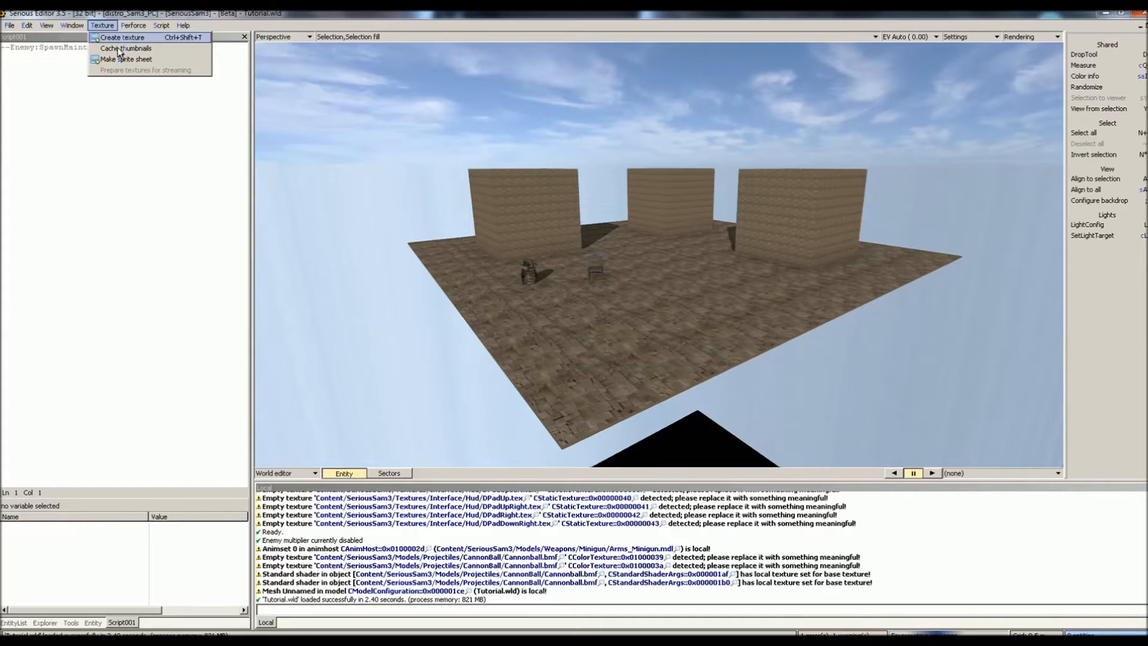
{"action": "left_click", "coordinate": [177, 58]}
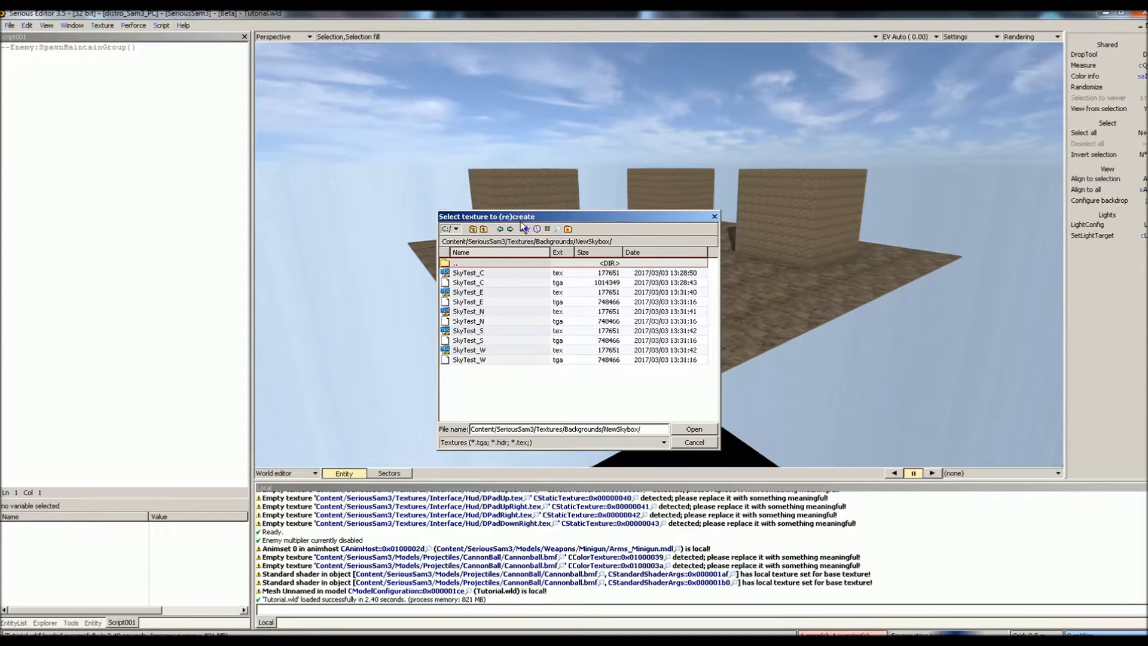
{"action": "left_click", "coordinate": [483, 229]}
{"action": "left_click", "coordinate": [484, 230]}
{"action": "scroll", "coordinate": [502, 384], "scroll_direction": "down", "scroll_amount": 3}
{"action": "scroll", "coordinate": [503, 385], "scroll_direction": "down", "scroll_amount": 6}
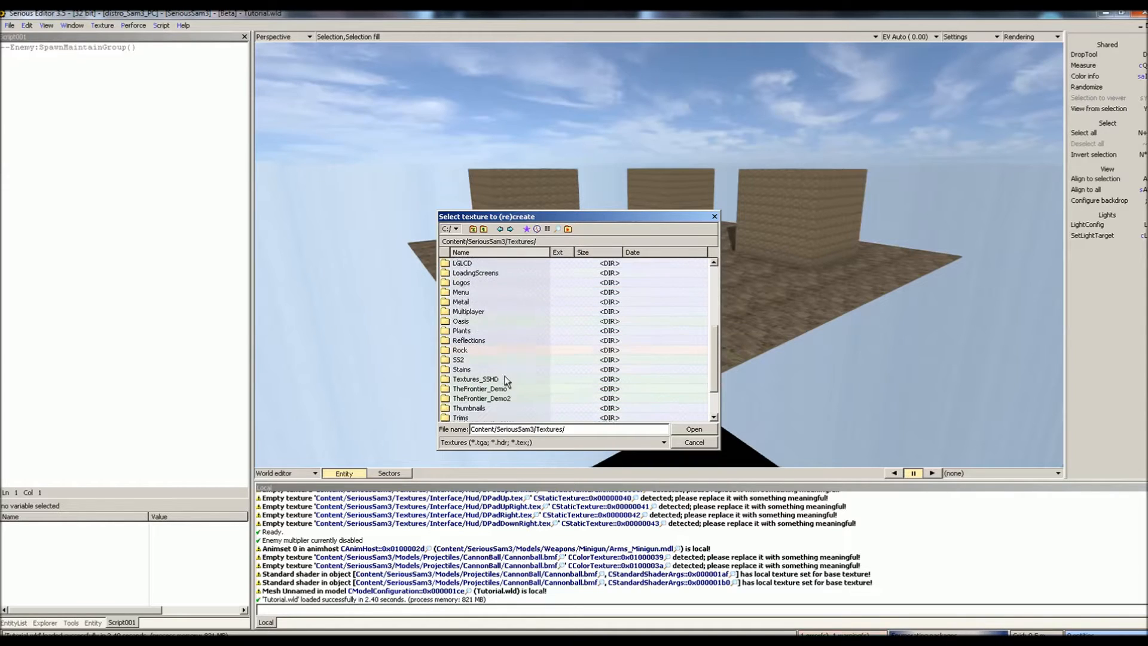
{"action": "double_click", "coordinate": [502, 417]}
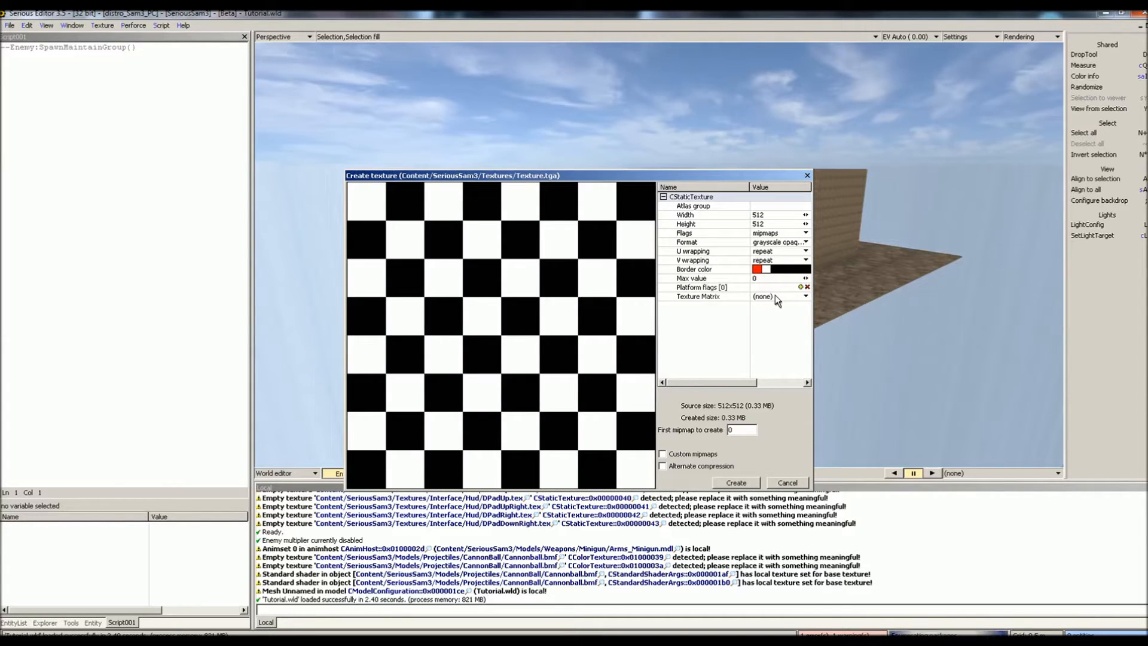
{"action": "left_click", "coordinate": [738, 483]}
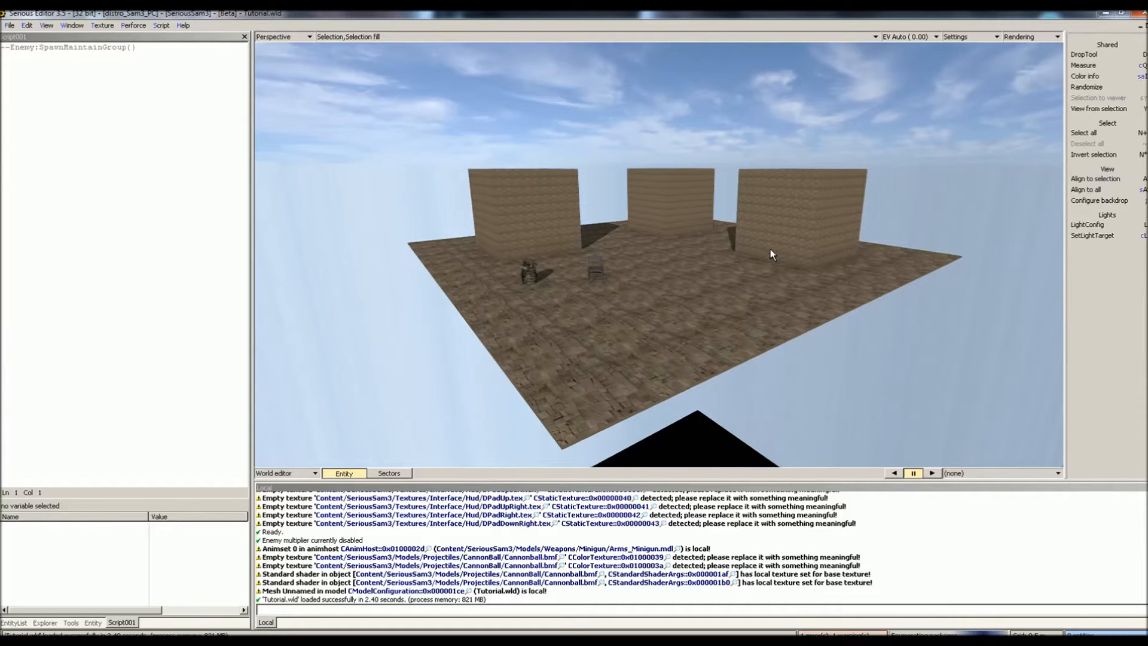
- Select the right wall's front face in polygon mode of the mesh editor
{"action": "left_click", "coordinate": [780, 224]}
{"action": "middle_click_drag", "start_coordinate": [781, 222], "coordinate": [781, 222]}
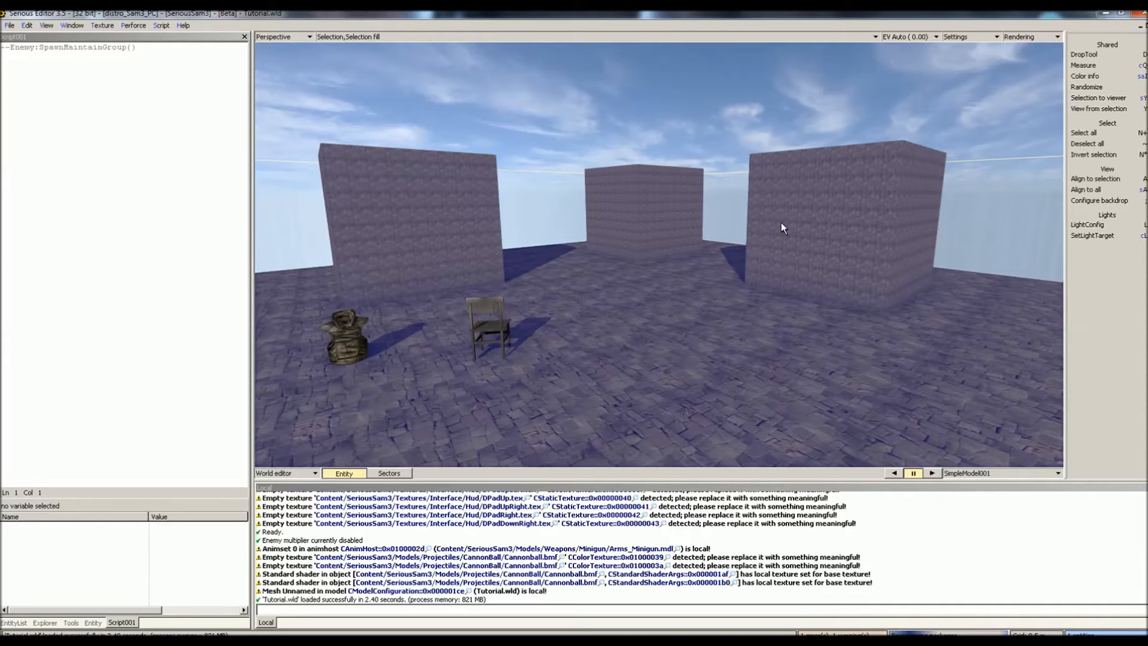
{"action": "key", "text": "e"}
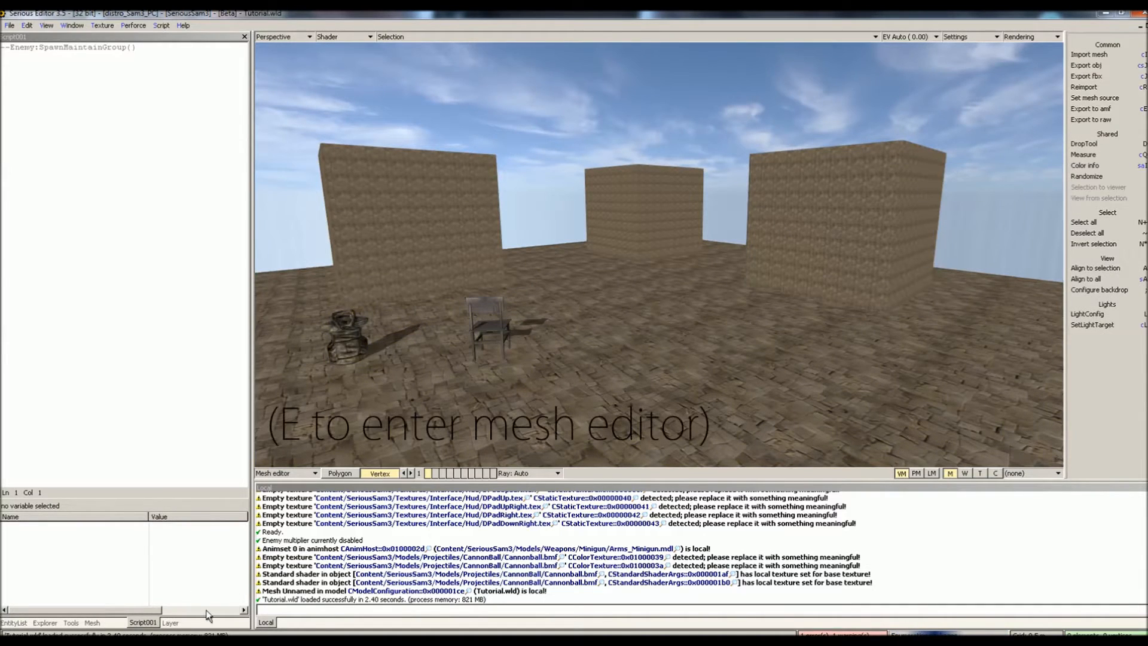
{"action": "left_click", "coordinate": [170, 622]}
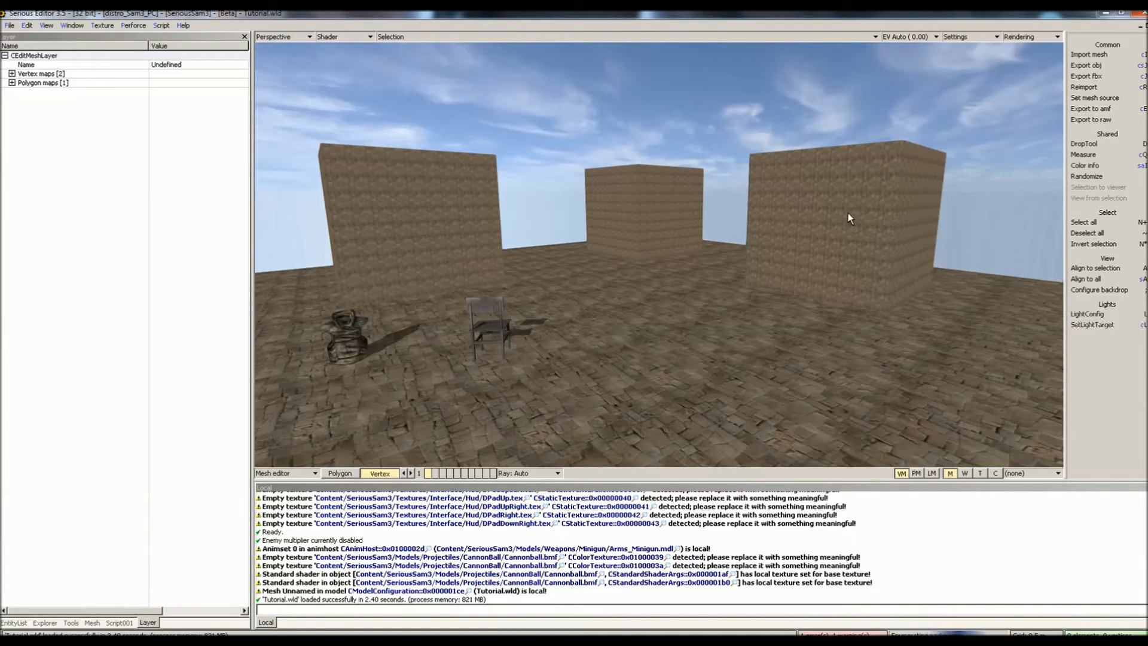
{"action": "left_click", "coordinate": [328, 476]}
{"action": "left_click", "coordinate": [796, 245]}
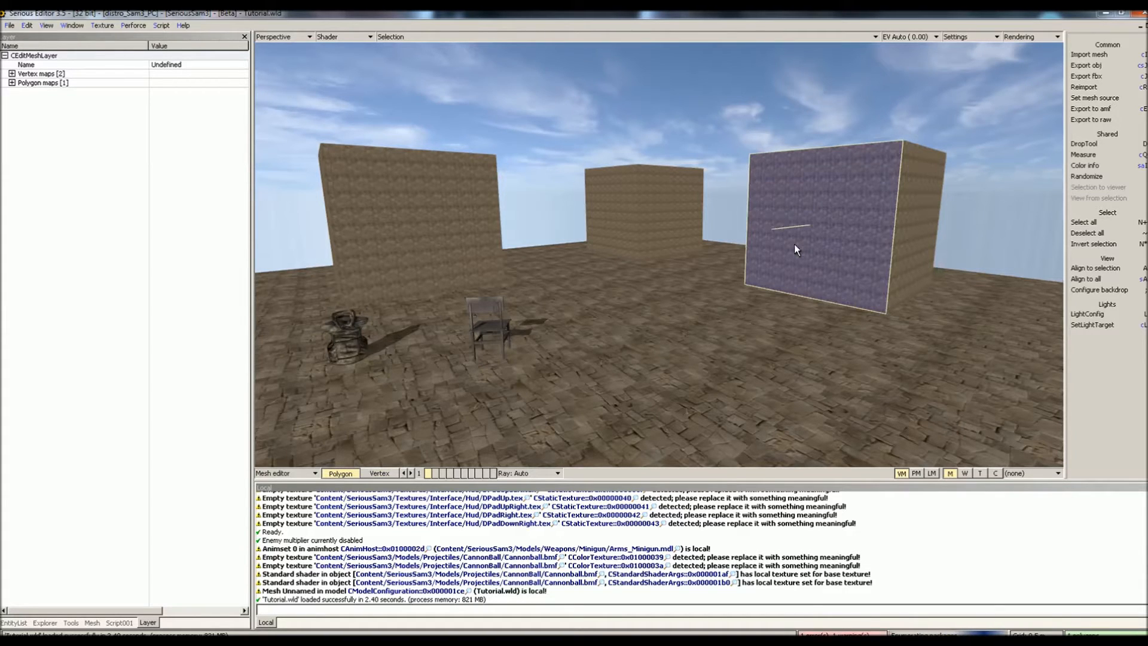
- Add a new polygon map named Name for the selected face
{"action": "key", "text": "ctrl+shift+g"}
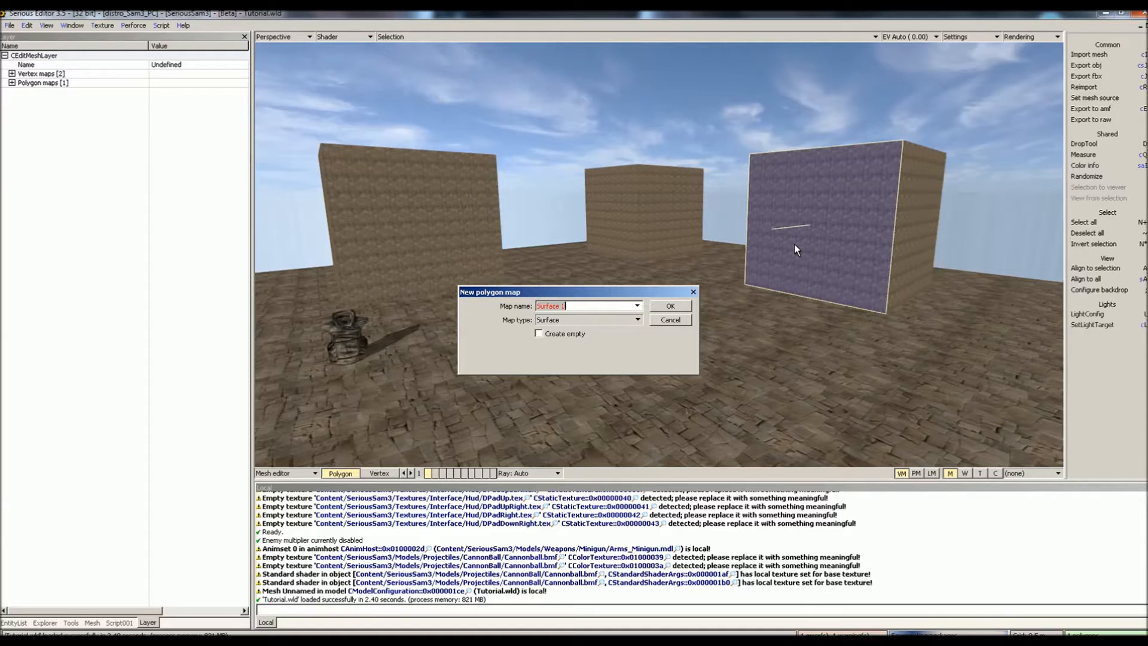
{"action": "type", "text": "Name"}
{"action": "key", "text": "Return"}
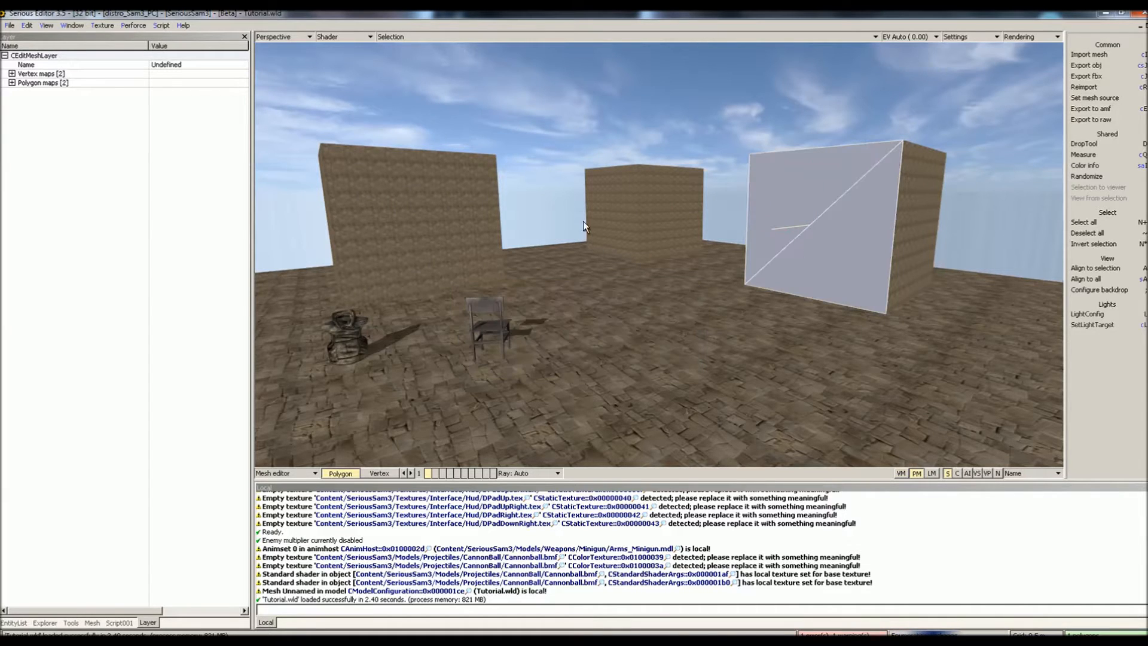
- Give the Name polygon map a new local material using the Standard shader
{"action": "left_click", "coordinate": [12, 83]}
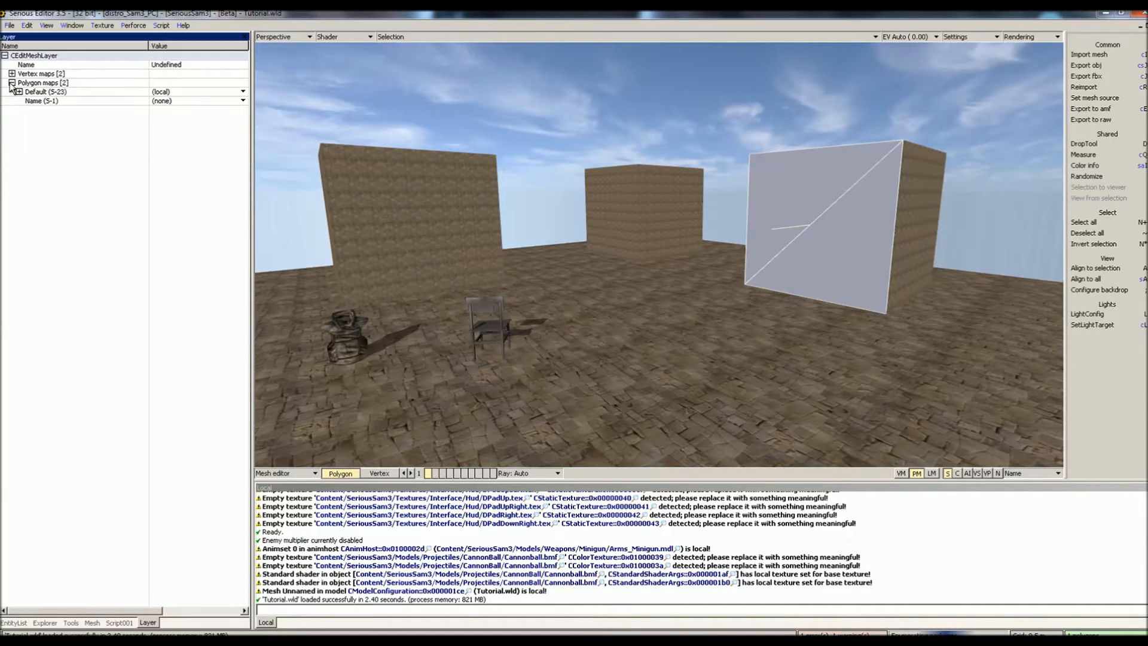
{"action": "left_click", "coordinate": [194, 102]}
{"action": "mouse_move", "coordinate": [173, 110]}
{"action": "left_click", "coordinate": [276, 111]}
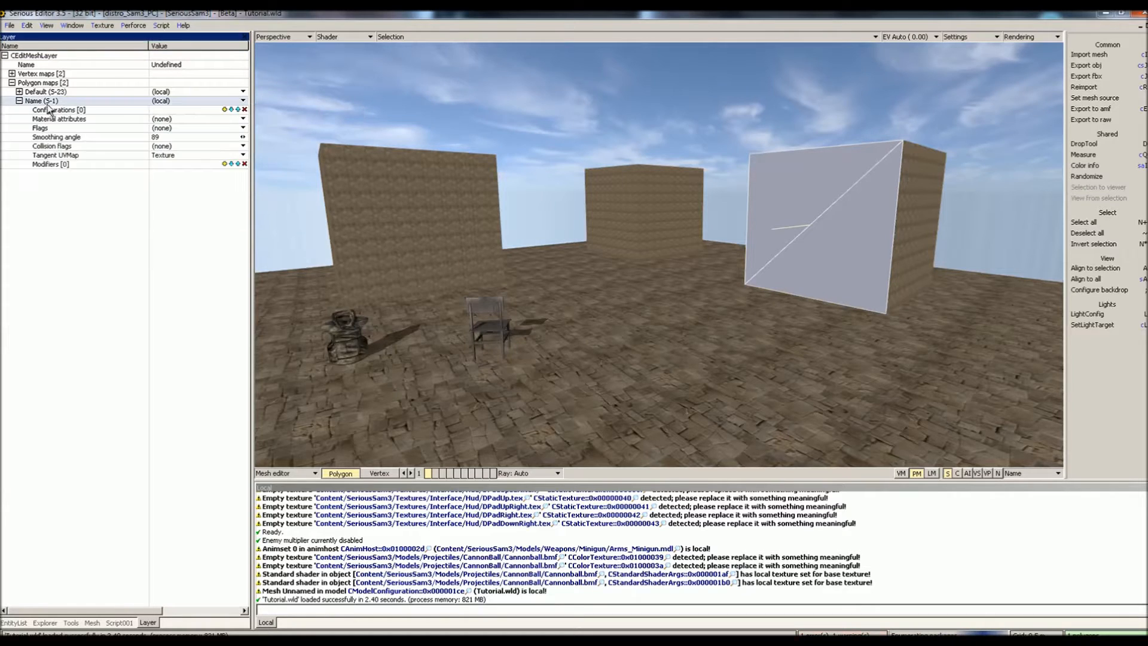
{"action": "left_click", "coordinate": [225, 110]}
{"action": "left_click", "coordinate": [204, 120]}
{"action": "left_click", "coordinate": [205, 138]}
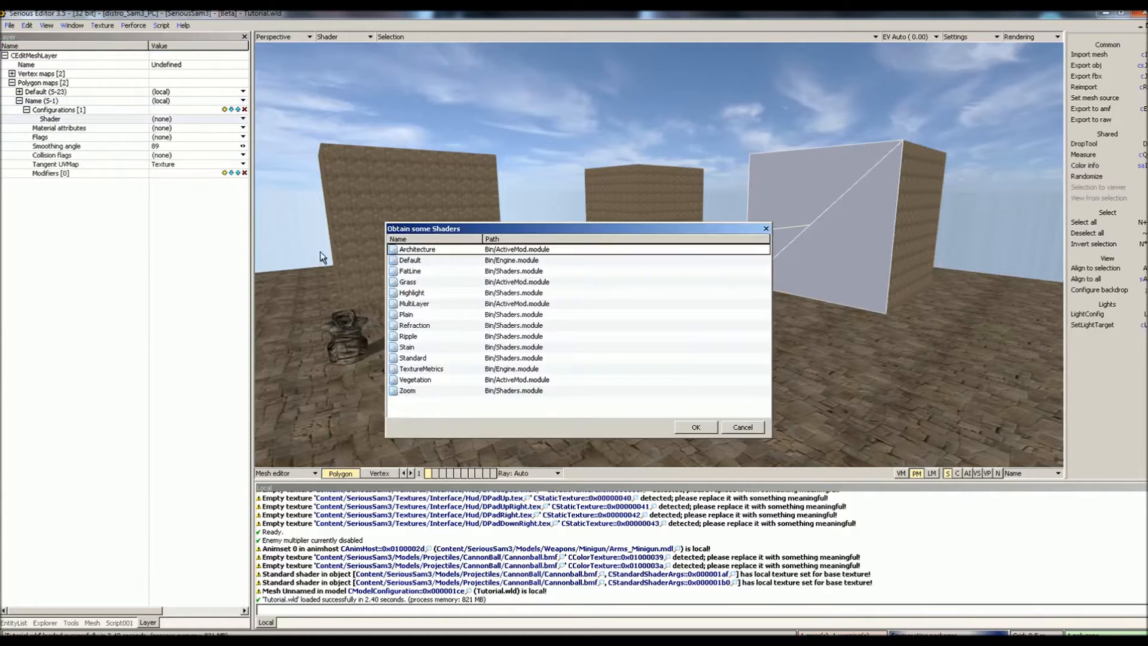
{"action": "double_click", "coordinate": [411, 358]}
- Set the material's base texture to Textures/Texture.tex
{"action": "left_click", "coordinate": [234, 173]}
{"action": "left_click", "coordinate": [237, 205]}
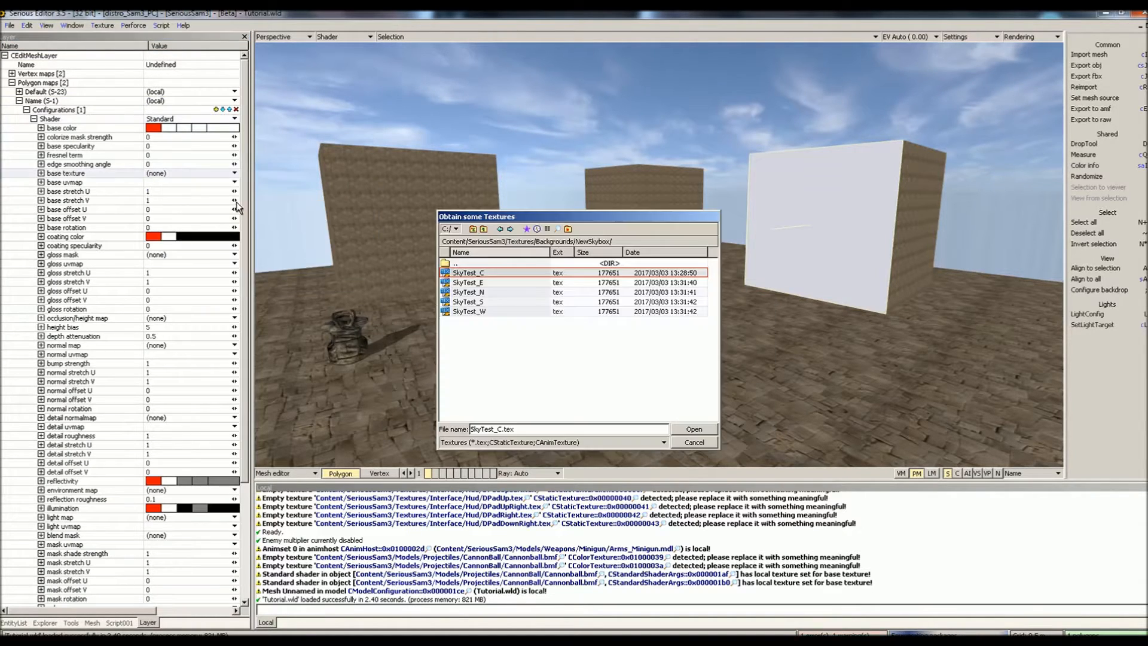
{"action": "left_click", "coordinate": [484, 229]}
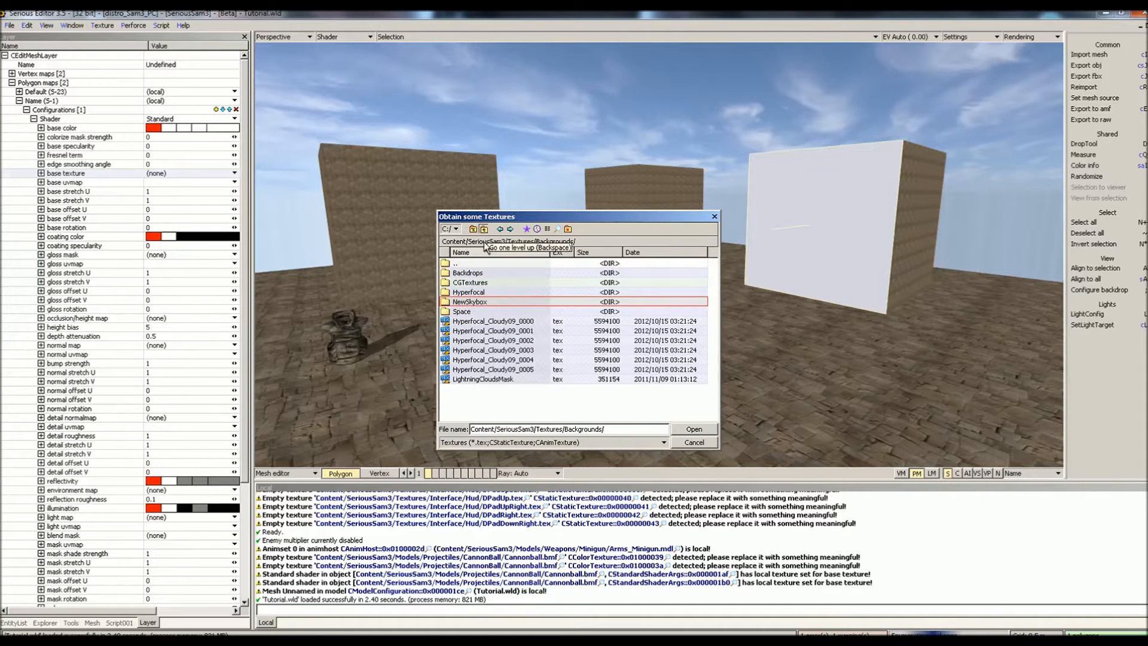
{"action": "key", "text": "BackSpace"}
{"action": "scroll", "coordinate": [494, 385], "scroll_direction": "down", "scroll_amount": 6}
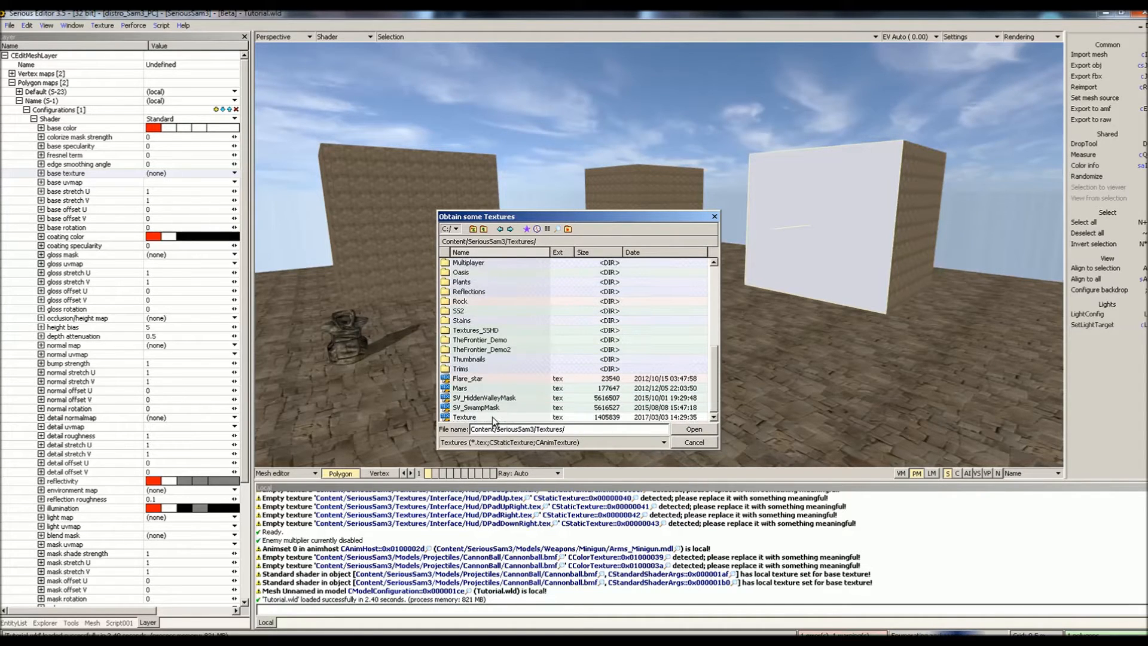
{"action": "left_click", "coordinate": [492, 418]}
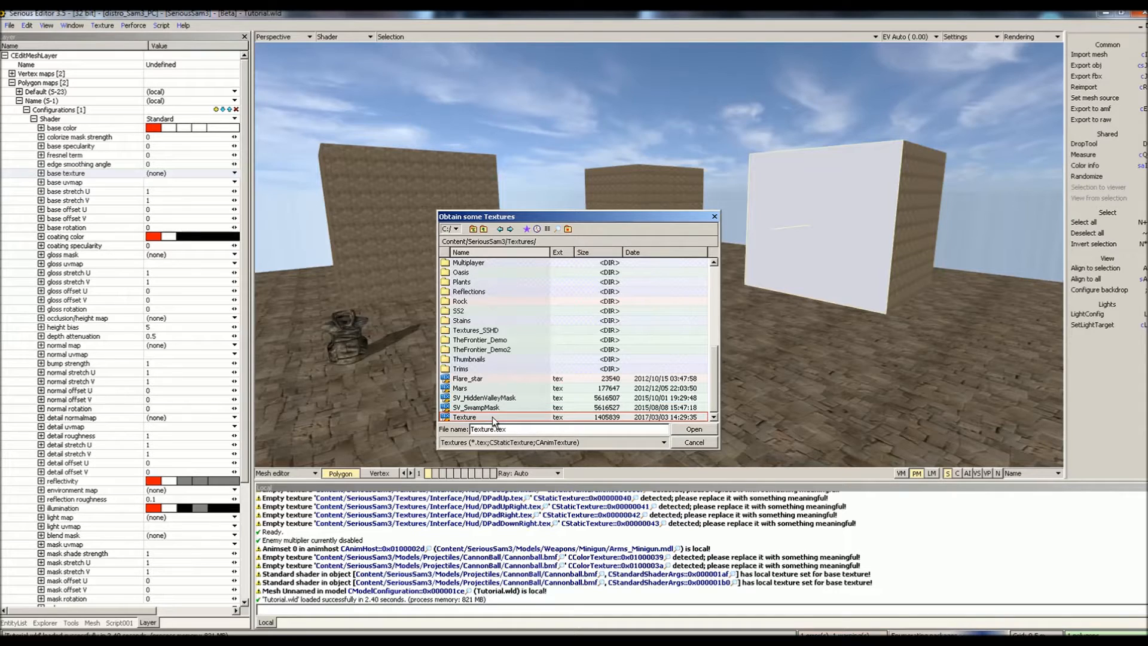
{"action": "double_click", "coordinate": [493, 417]}
- Set the base uvmap to Texture and return to the world editor
{"action": "left_click", "coordinate": [235, 182]}
{"action": "left_click", "coordinate": [227, 195]}
{"action": "key", "text": "a"}
{"action": "key", "text": "Escape"}
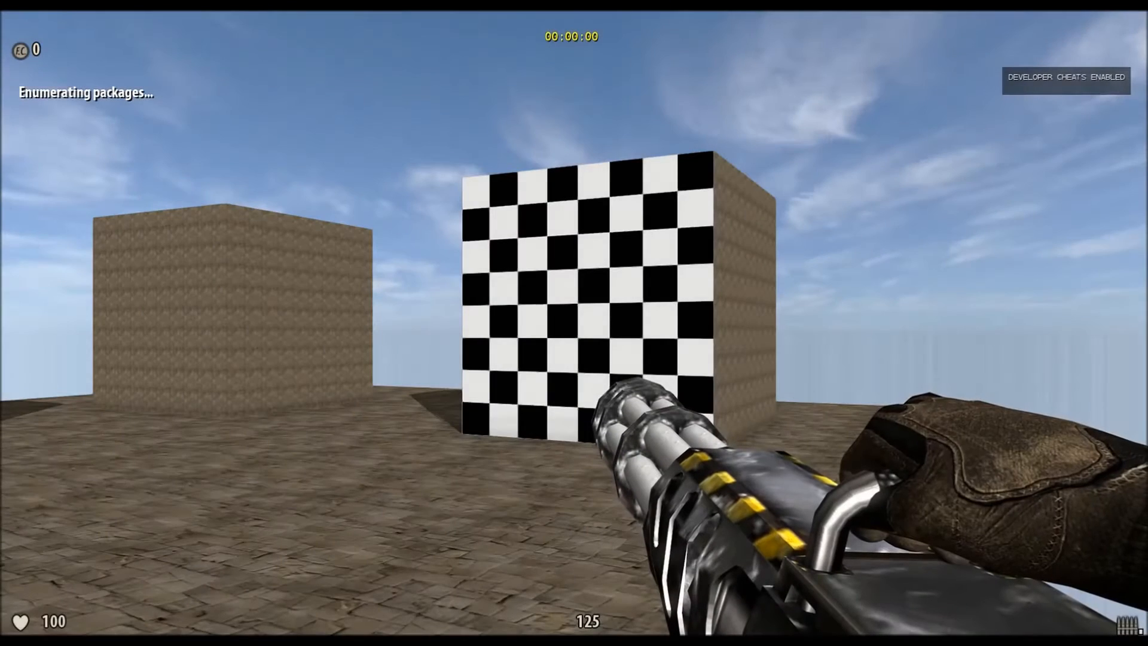
- Play-test the level in first-person and walk toward the checkerboard cube
{"action": "key", "text": "w"}
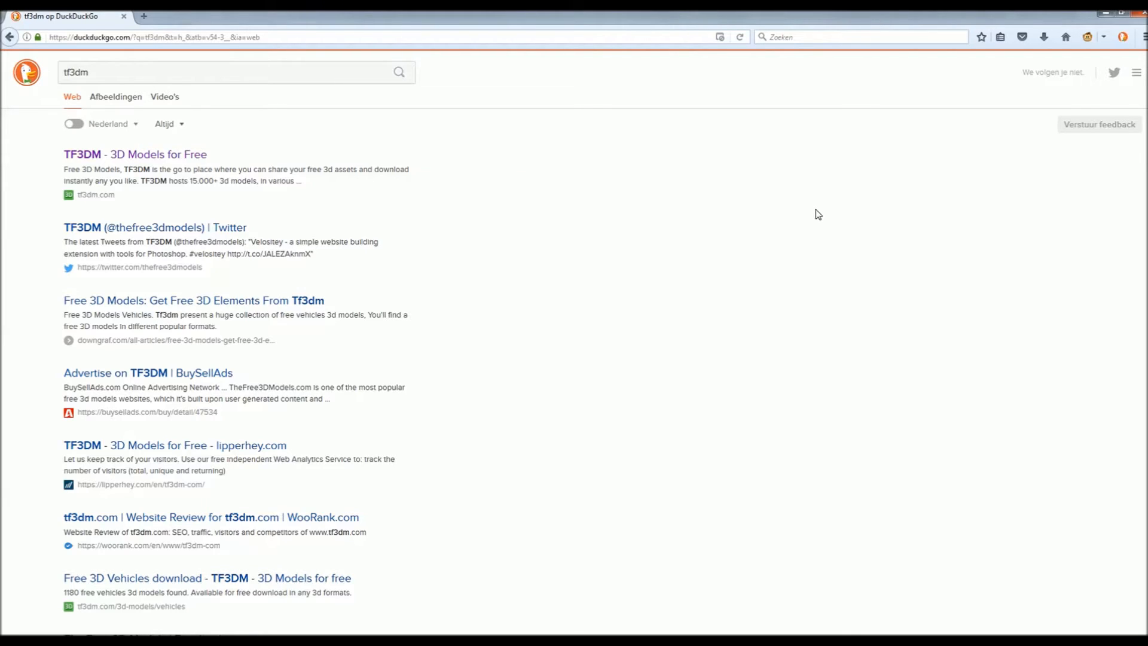
- Open TF3DM from the search results and search its catalogue for bench
{"action": "left_click", "coordinate": [112, 156]}
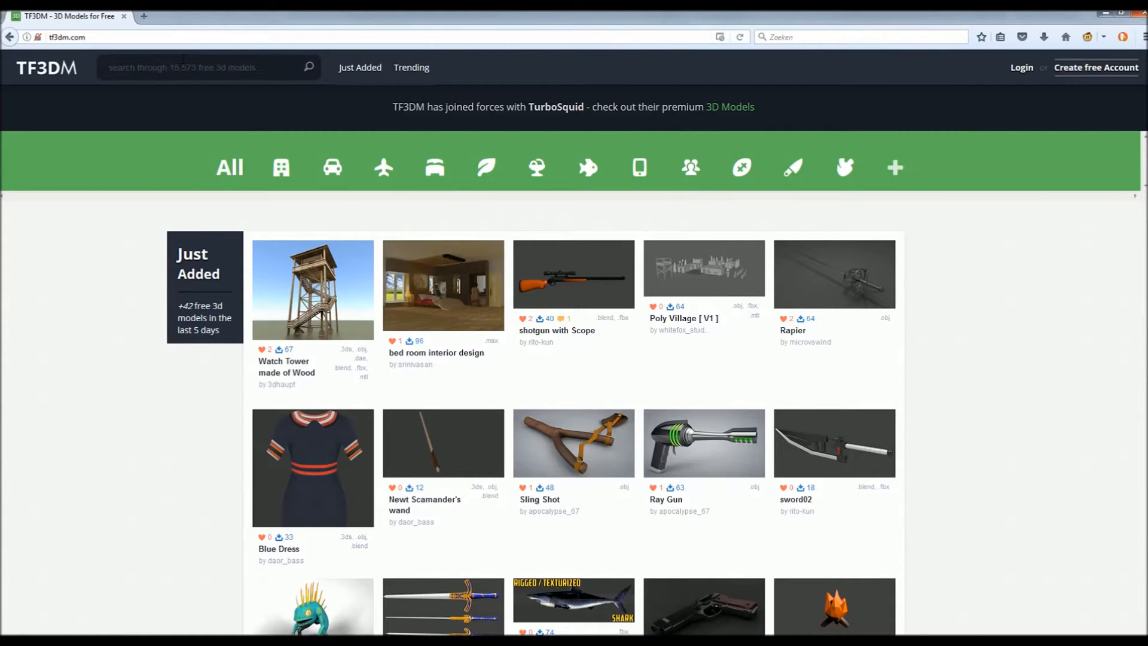
{"action": "left_click", "coordinate": [184, 59]}
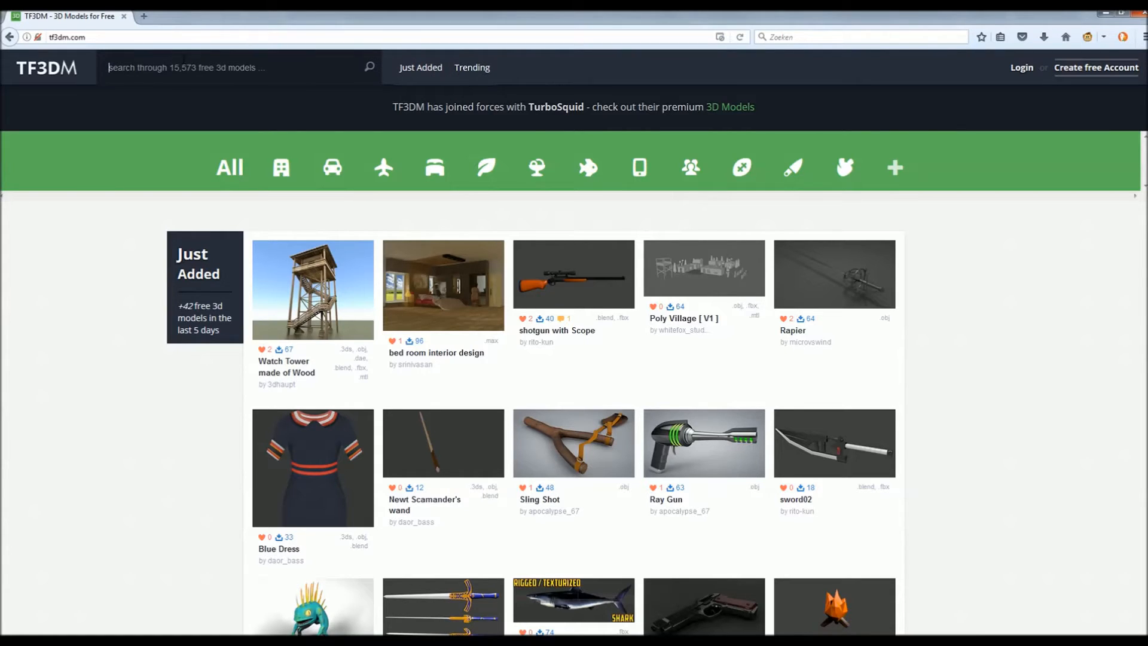
{"action": "type", "text": "bench"}
{"action": "key", "text": "Return"}
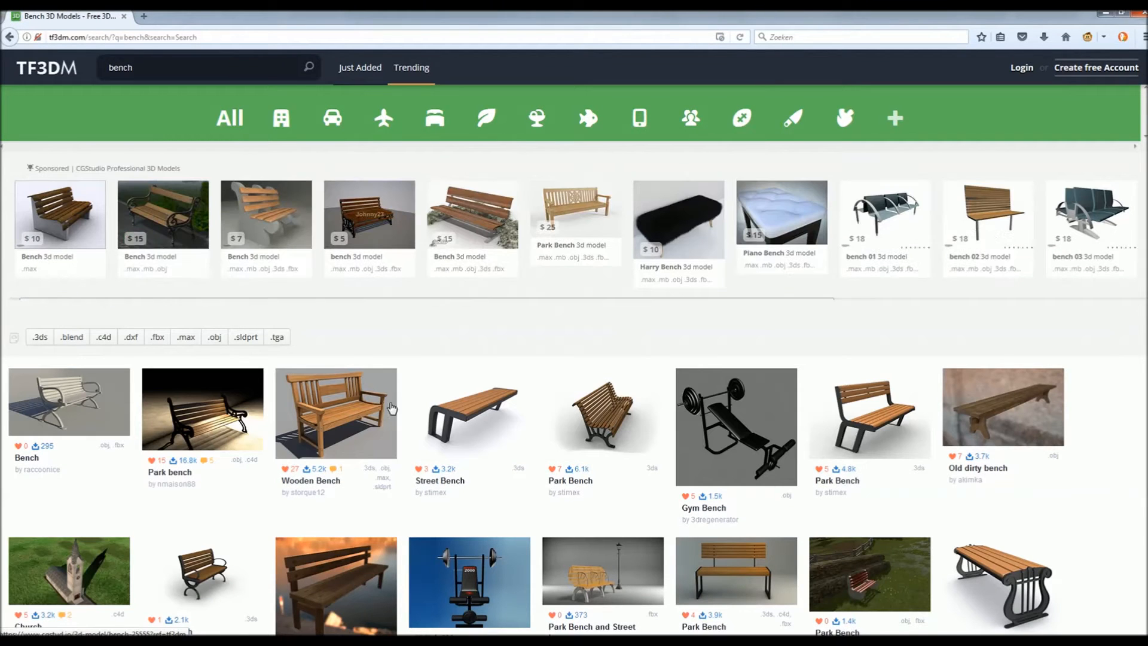
- Open the Wooden Bench model page and download it
{"action": "scroll", "coordinate": [266, 298], "scroll_direction": "down", "scroll_amount": 2}
{"action": "left_click", "coordinate": [347, 338]}
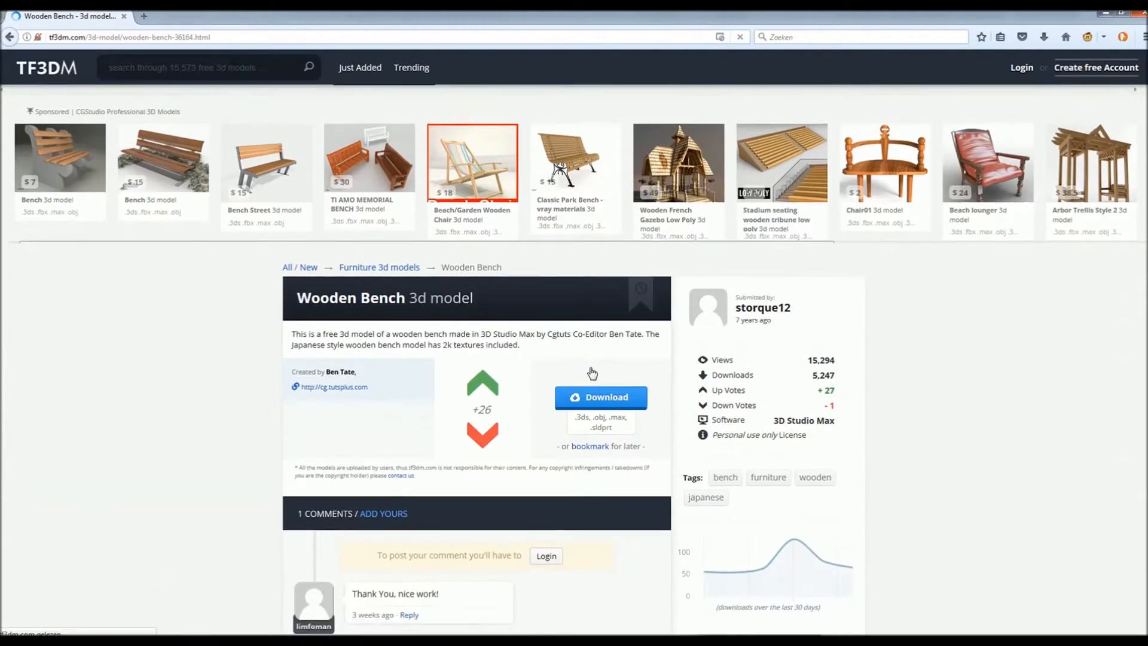
{"action": "scroll", "coordinate": [767, 460], "scroll_direction": "down", "scroll_amount": 3}
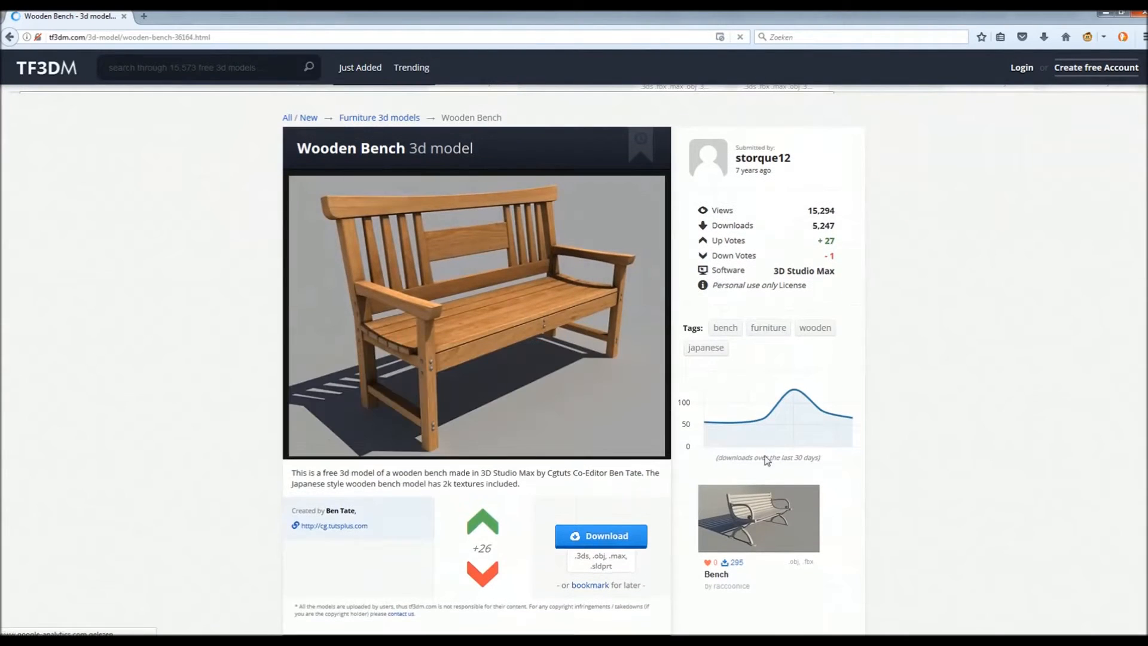
{"action": "left_click", "coordinate": [603, 539]}
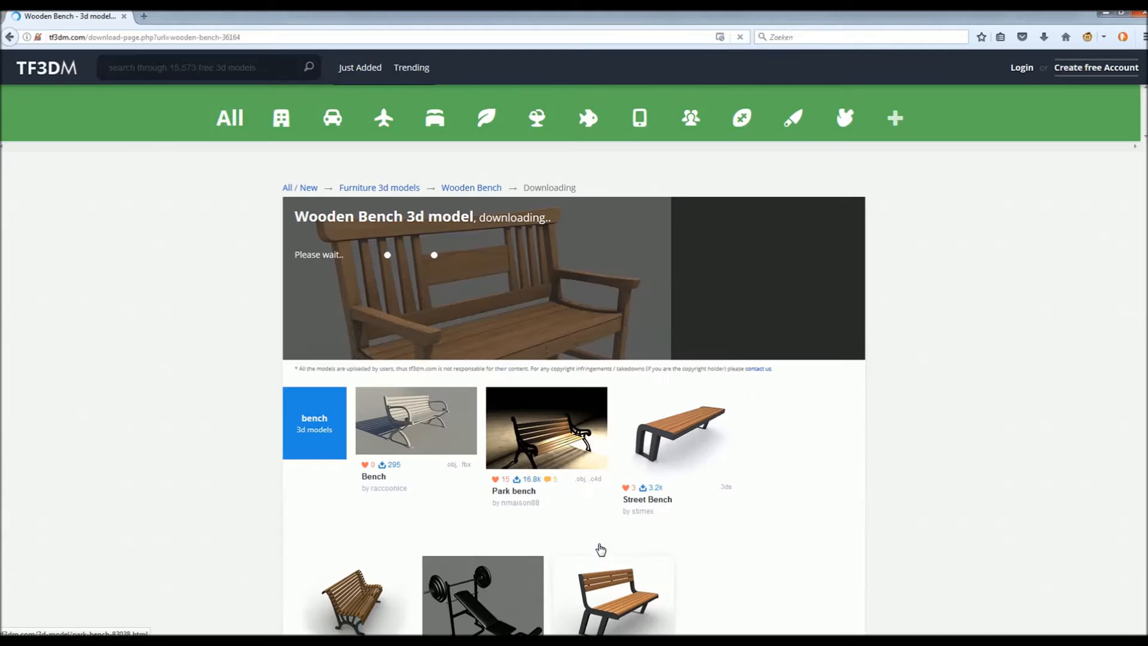
{"action": "scroll", "coordinate": [597, 541], "scroll_direction": "down", "scroll_amount": 2}
{"action": "scroll", "coordinate": [597, 534], "scroll_direction": "up", "scroll_amount": 2}
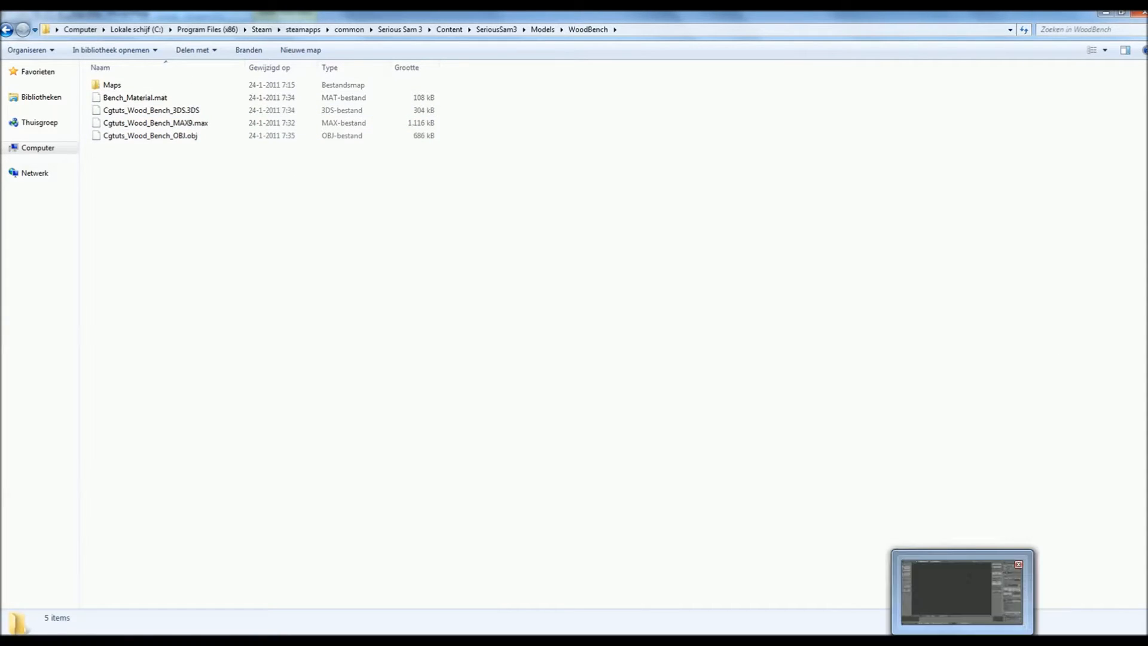
- Bring the Blender window to the front from the taskbar
{"action": "left_click", "coordinate": [963, 642]}
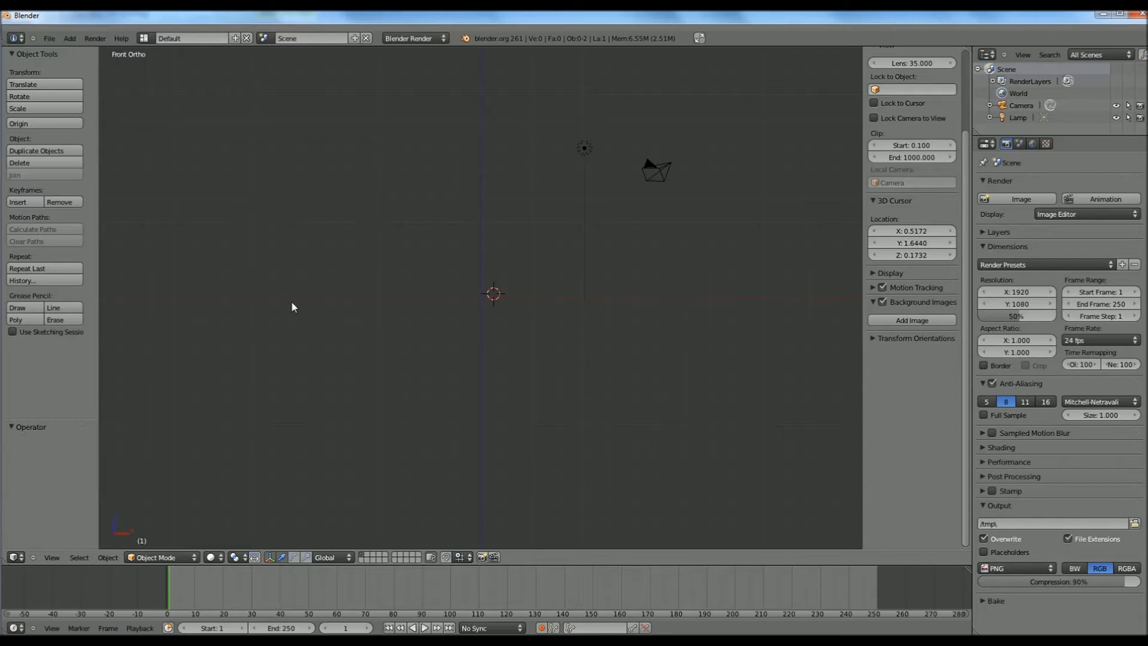
- Import Models\WoodBench\Cgtuts_Wood_Bench_OBJ.obj as a Wavefront OBJ
{"action": "left_click", "coordinate": [49, 38]}
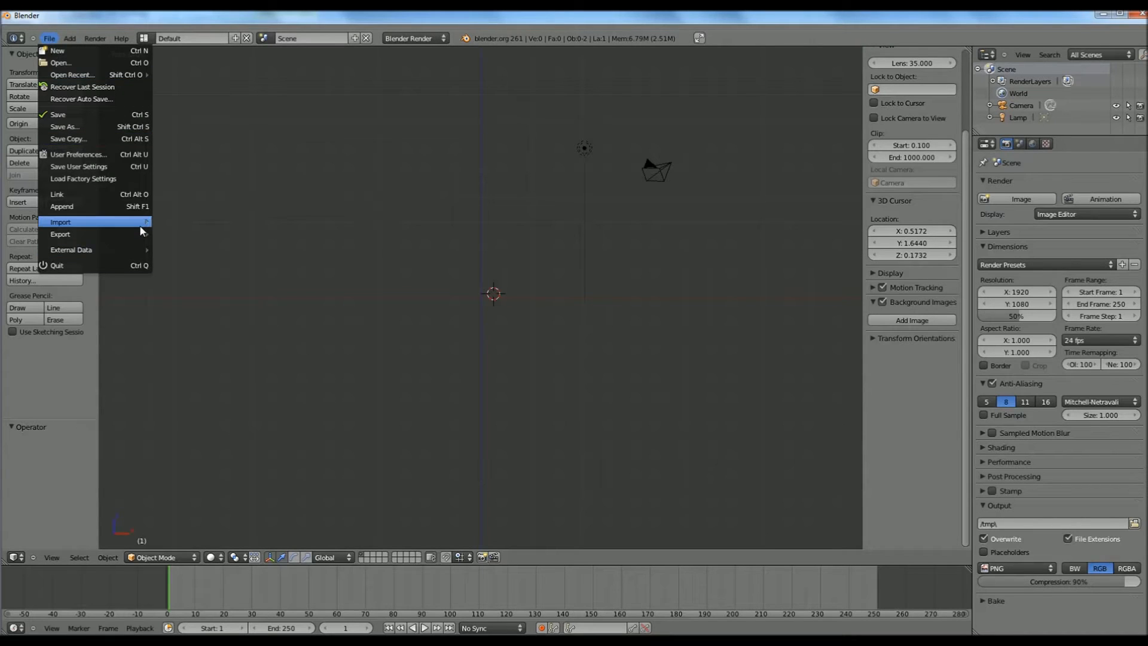
{"action": "mouse_move", "coordinate": [138, 225]}
{"action": "left_click", "coordinate": [226, 294]}
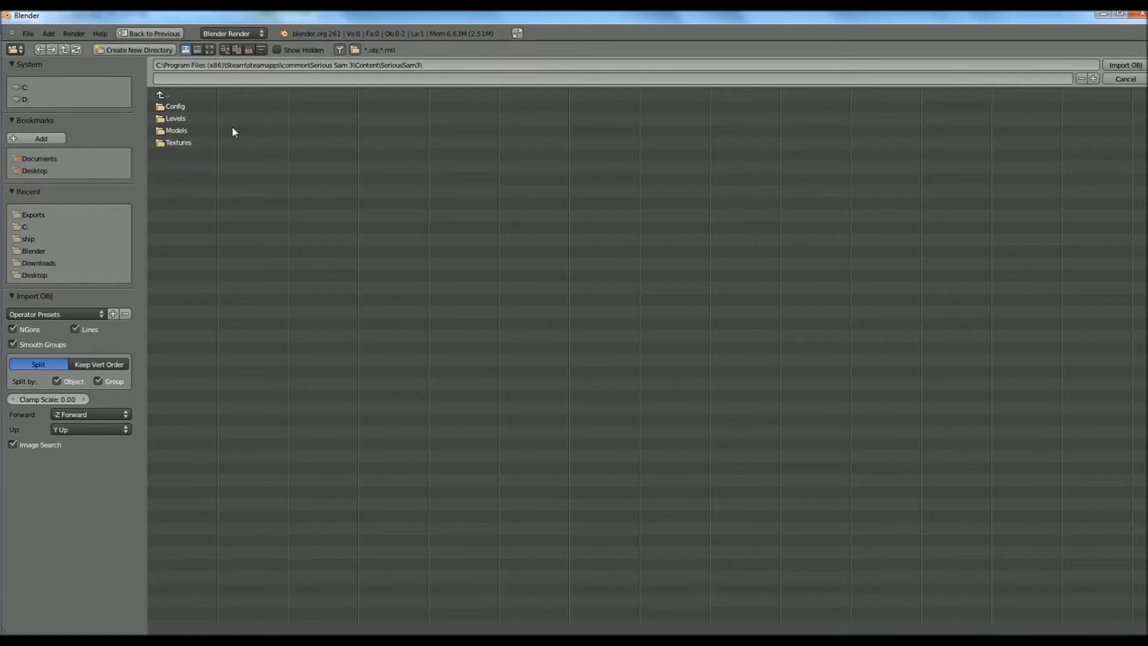
{"action": "left_click", "coordinate": [175, 130]}
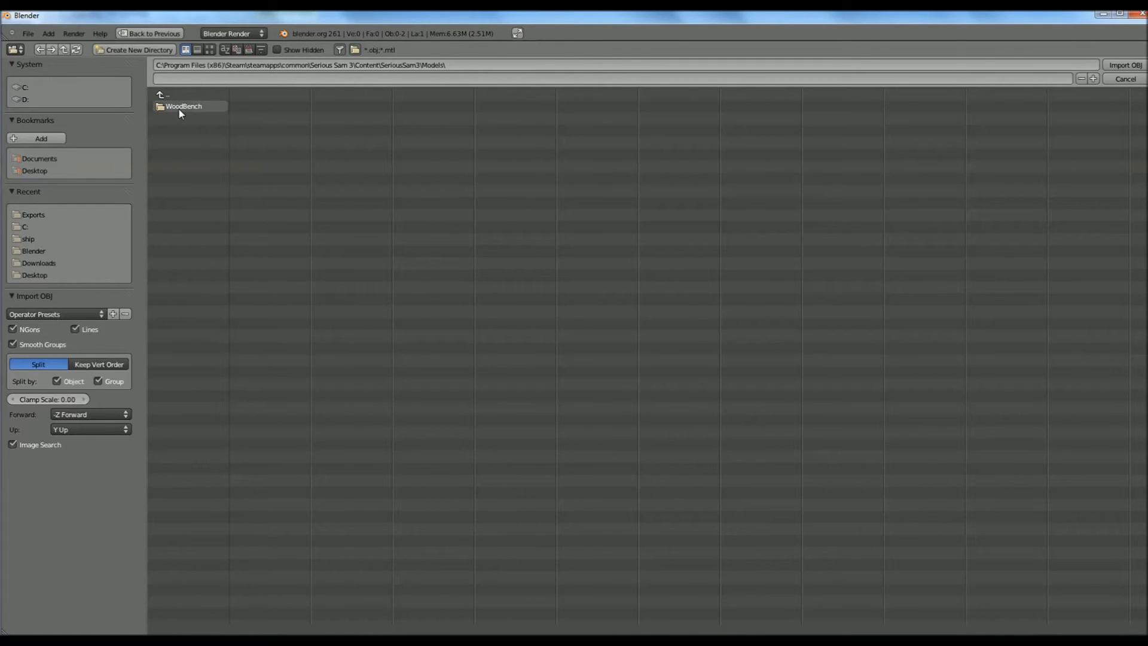
{"action": "left_click", "coordinate": [179, 110]}
{"action": "left_click", "coordinate": [196, 119]}
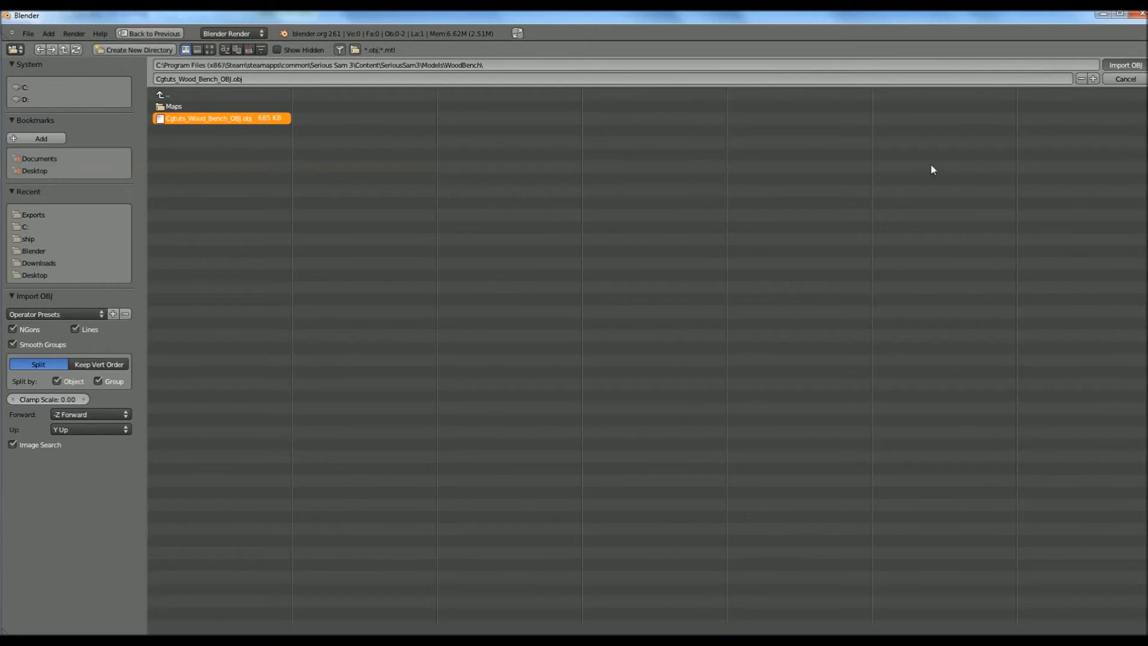
{"action": "key", "text": "Return"}
- Move the imported bench along the X axis to -2.316
{"action": "scroll", "coordinate": [532, 321], "scroll_direction": "down", "scroll_amount": 2}
{"action": "scroll", "coordinate": [532, 320], "scroll_direction": "down", "scroll_amount": 8}
{"action": "middle_click_drag", "start_coordinate": [493, 354], "coordinate": [543, 263]}
{"action": "scroll", "coordinate": [528, 362], "scroll_direction": "down", "scroll_amount": 7}
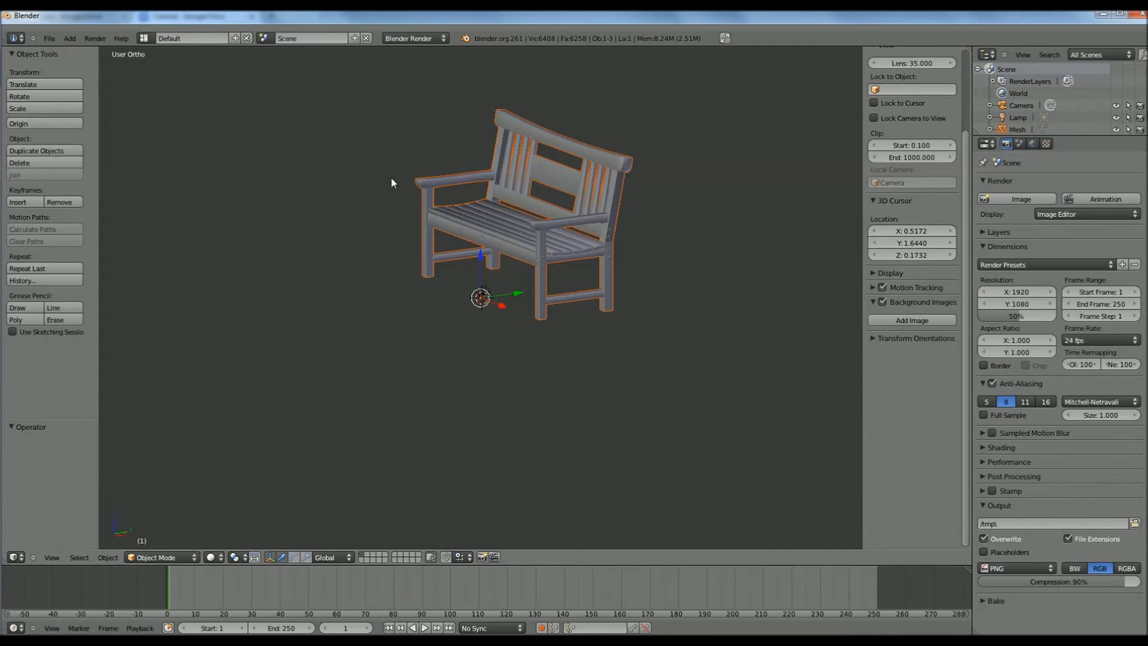
{"action": "key", "text": "g"}
{"action": "key", "text": "x"}
{"action": "left_click", "coordinate": [256, 185]}
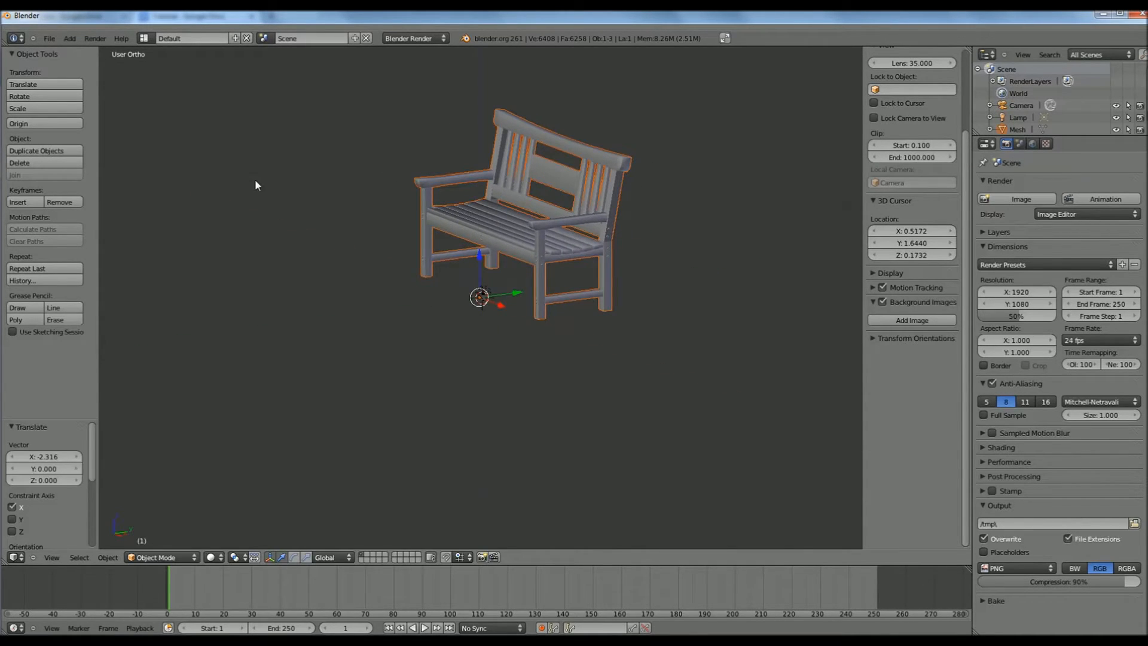
{"action": "left_click", "coordinate": [49, 38]}
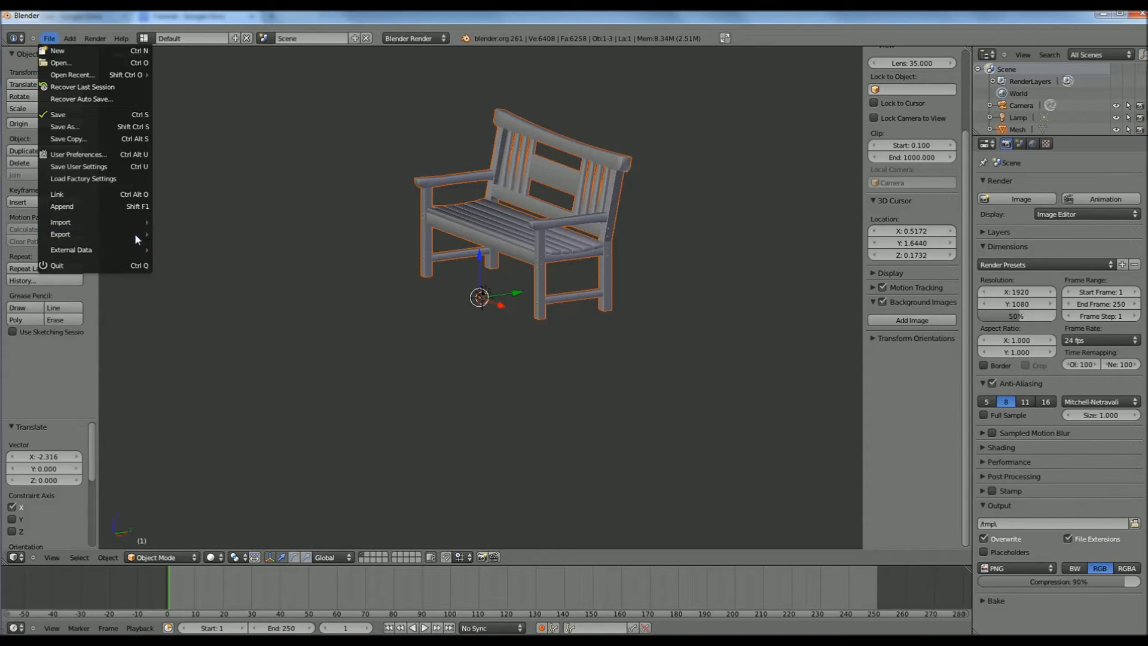
- Start a Serious Editor AMF mesh export and browse to Serious Sam 3's Content\SeriousSam3\Models\WoodBench folder
{"action": "mouse_move", "coordinate": [134, 233]}
{"action": "mouse_move", "coordinate": [213, 332]}
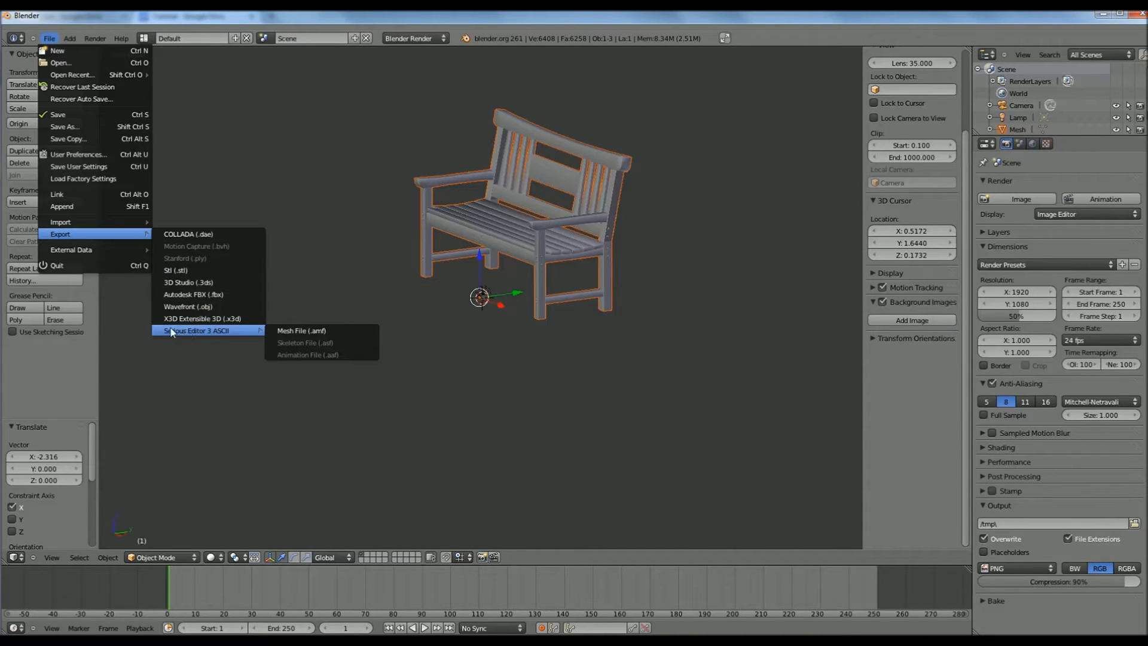
{"action": "left_click", "coordinate": [272, 330]}
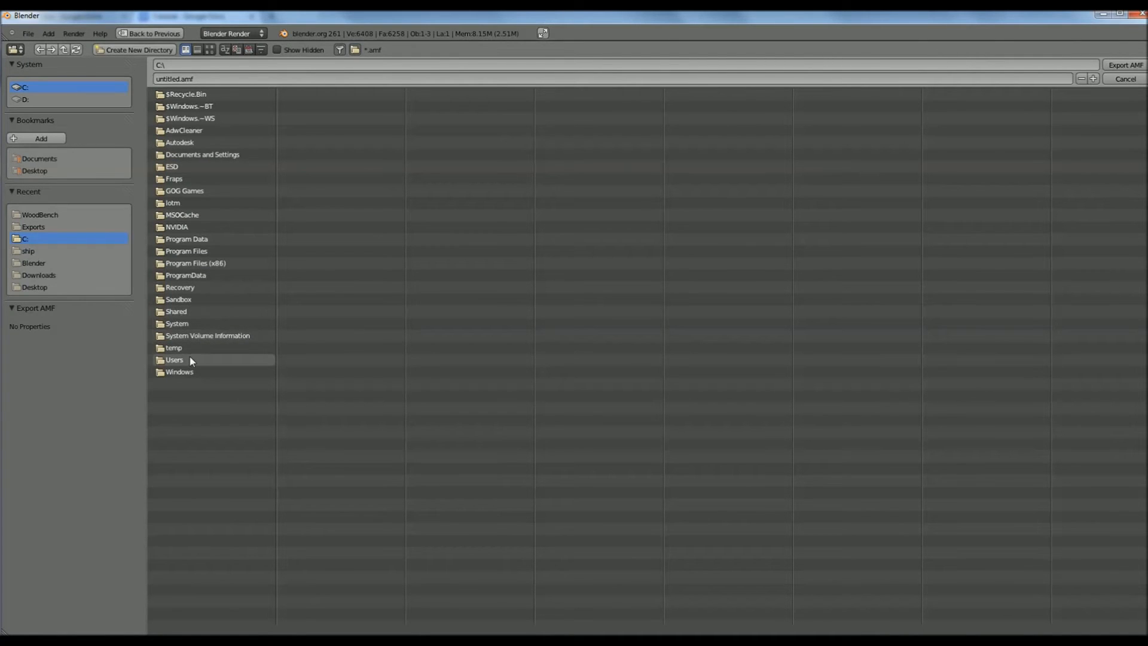
{"action": "left_click", "coordinate": [197, 263]}
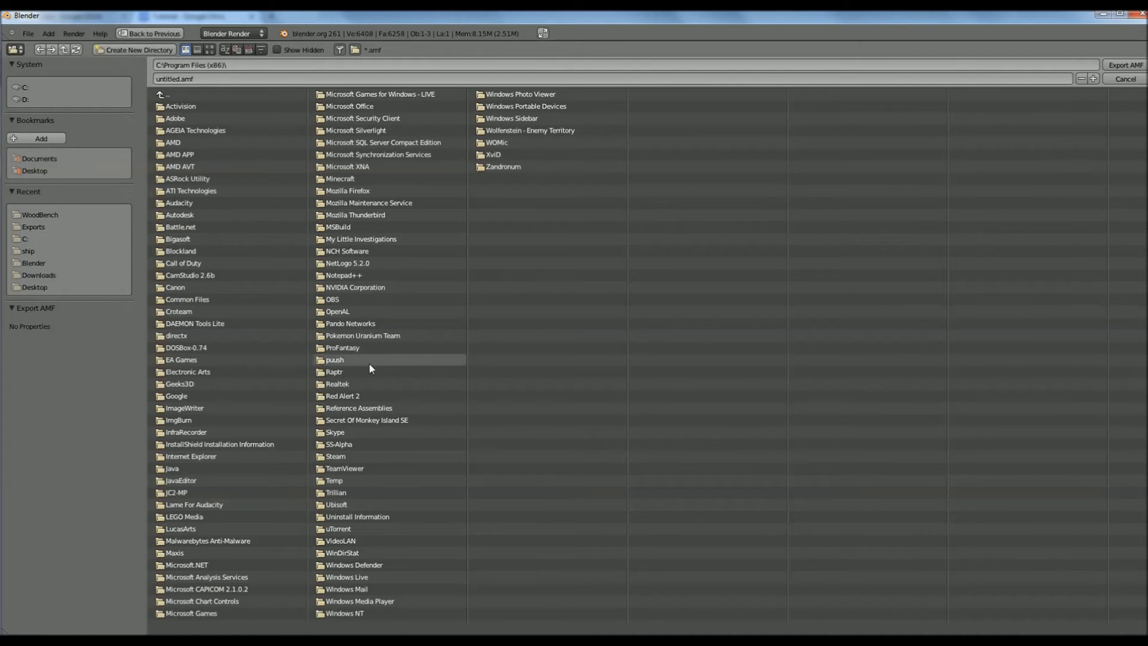
{"action": "left_click", "coordinate": [350, 458]}
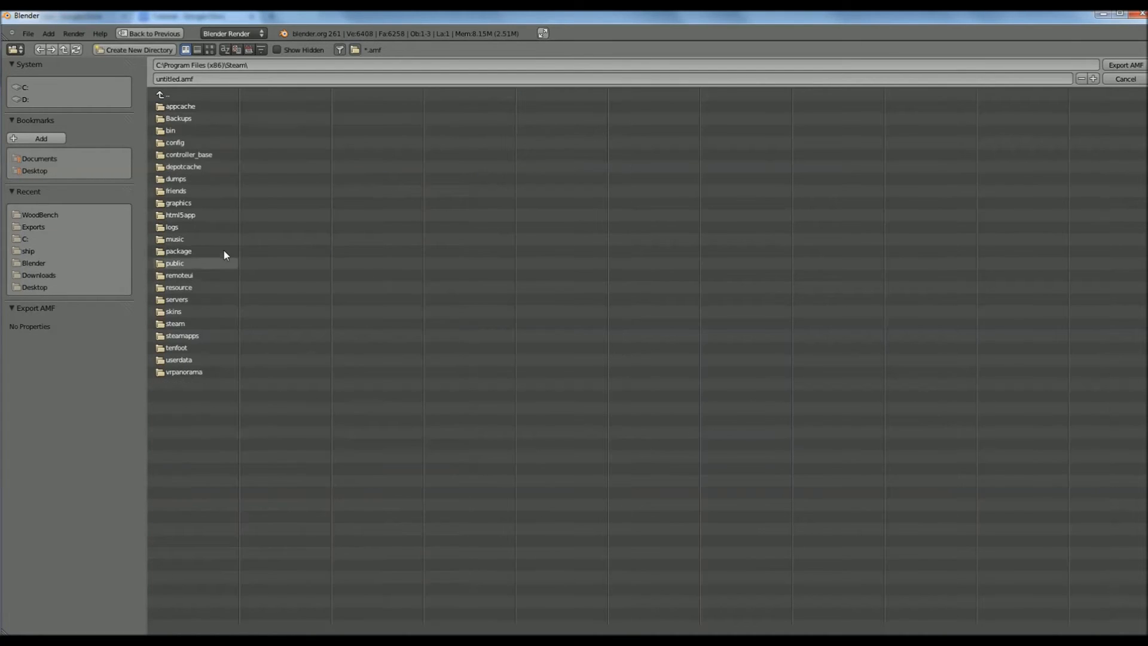
{"action": "left_click", "coordinate": [214, 335]}
{"action": "left_click", "coordinate": [202, 107]}
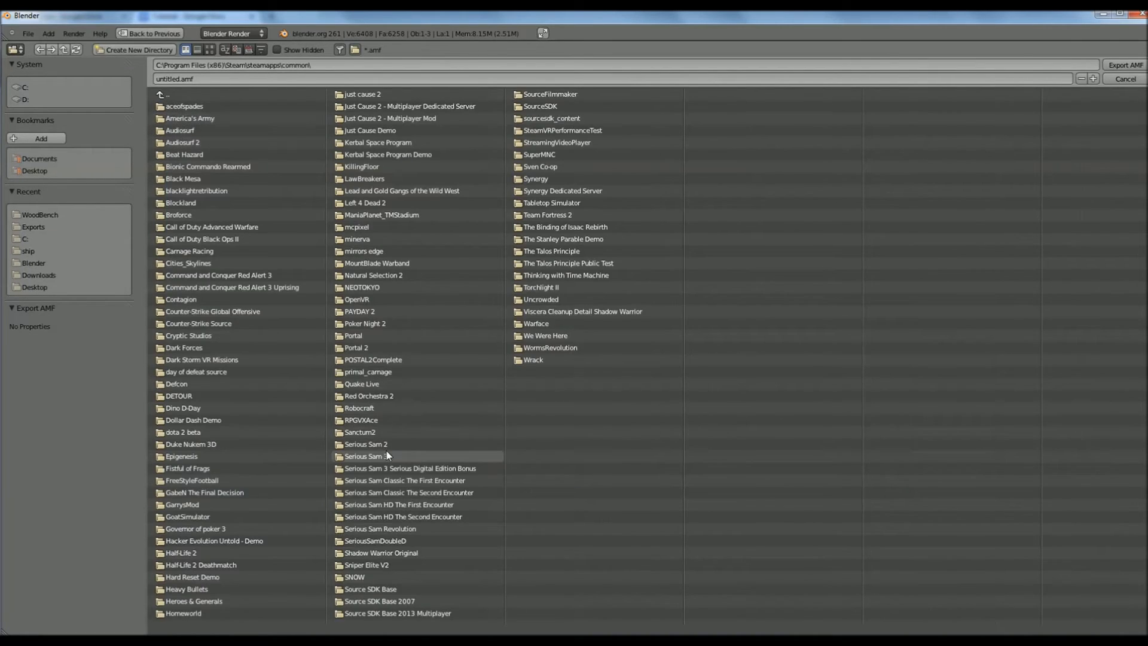
{"action": "left_click", "coordinate": [366, 457]}
{"action": "left_click", "coordinate": [180, 130]}
{"action": "left_click", "coordinate": [180, 118]}
{"action": "left_click", "coordinate": [190, 131]}
{"action": "left_click", "coordinate": [191, 106]}
- Name the export file Bench.amf and export the bench
{"action": "left_click", "coordinate": [154, 79]}
{"action": "type", "text": "Bench"}
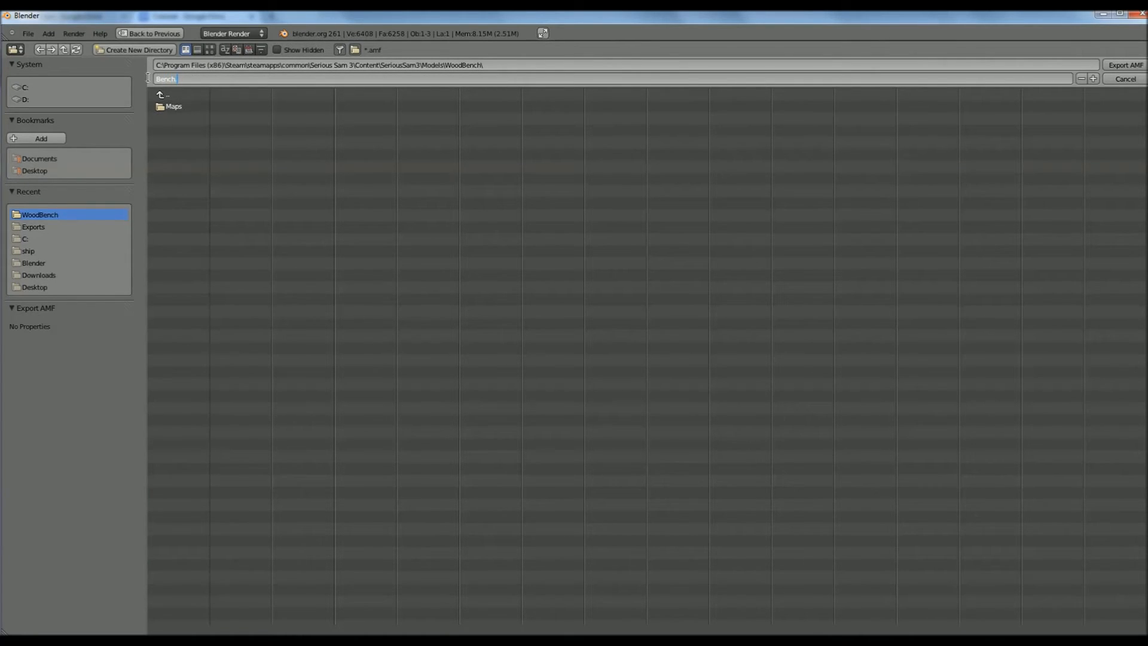
{"action": "left_click", "coordinate": [1135, 67]}
{"action": "left_click", "coordinate": [1124, 63]}
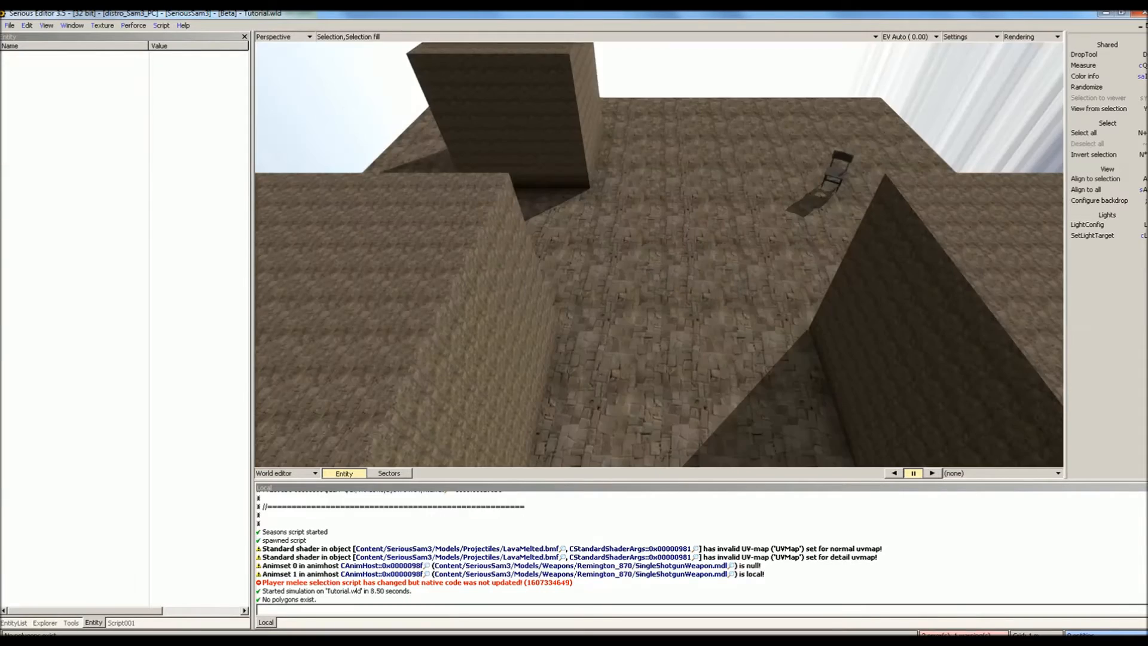
- Select the SimpleModel003 model on the floor and edit it by polygon in the lit preview
{"action": "middle_click_drag", "start_coordinate": [689, 230], "coordinate": [689, 230]}
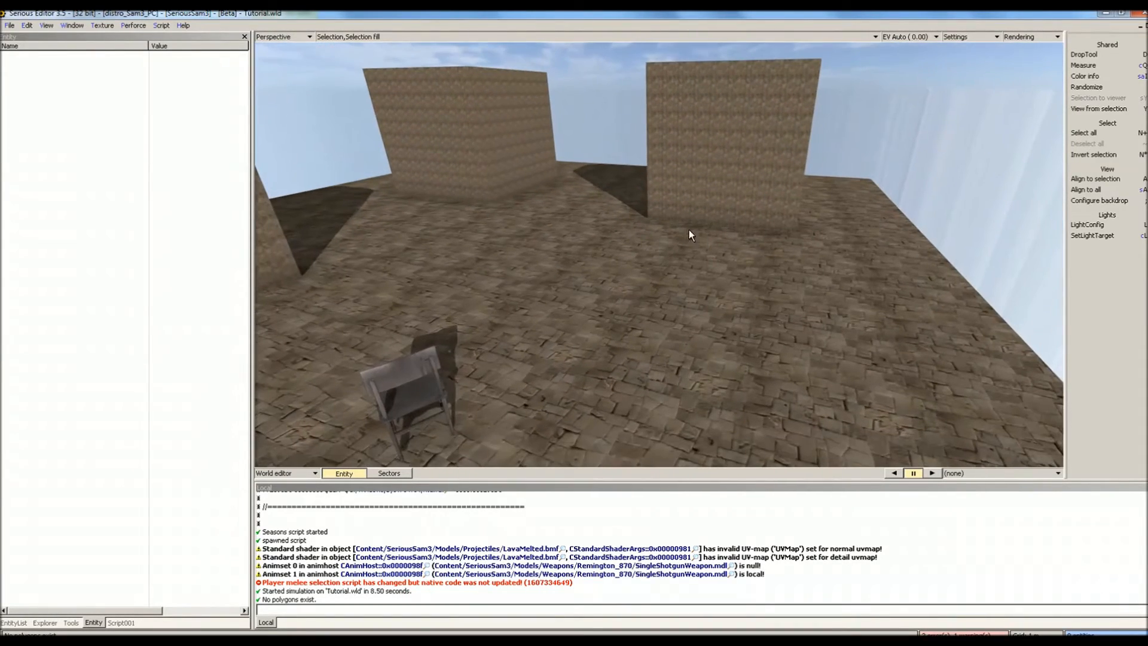
{"action": "left_click", "coordinate": [609, 278]}
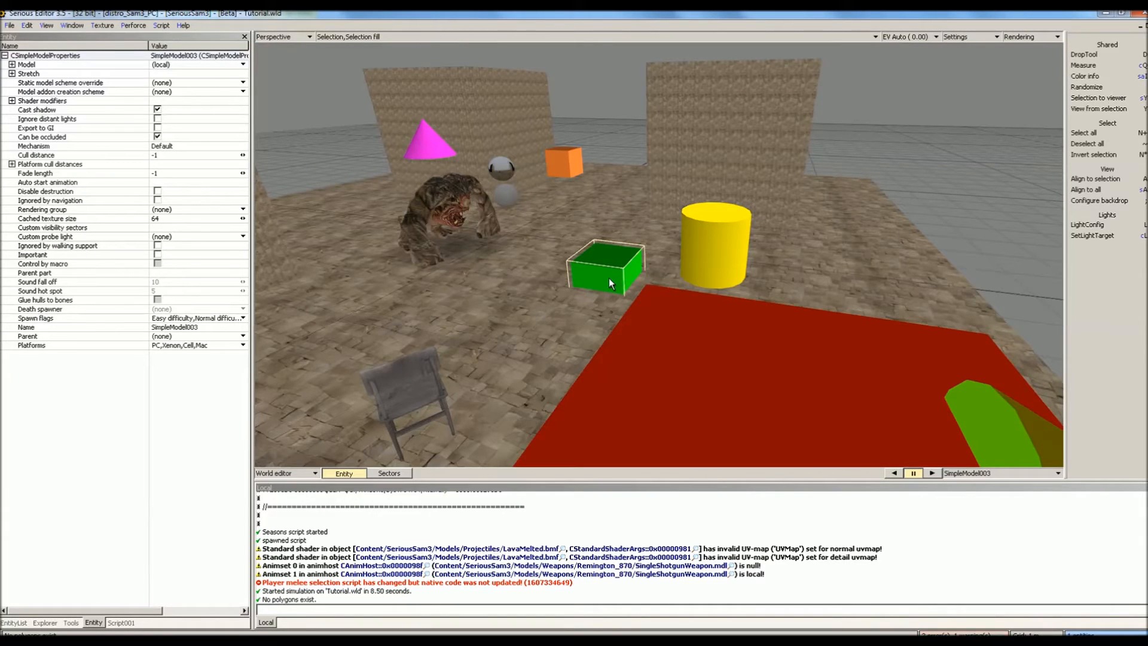
{"action": "key", "text": "p"}
{"action": "key", "text": "BackSpace"}
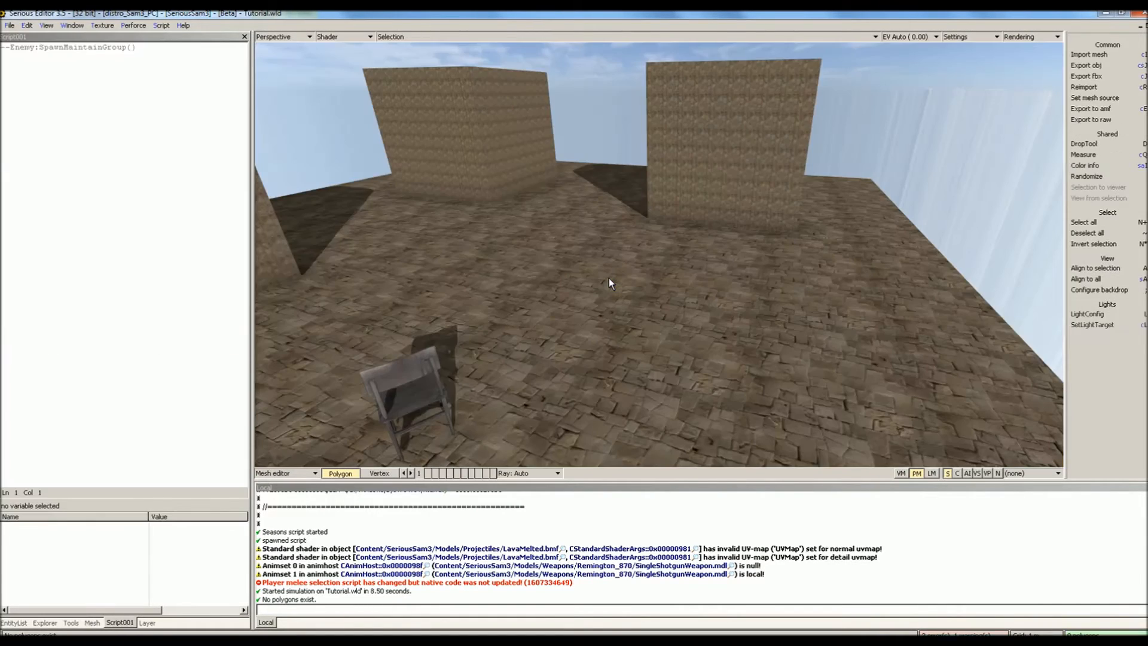
- Import the Bench mesh from the Models/WoodBench folder
{"action": "left_click", "coordinate": [1089, 54]}
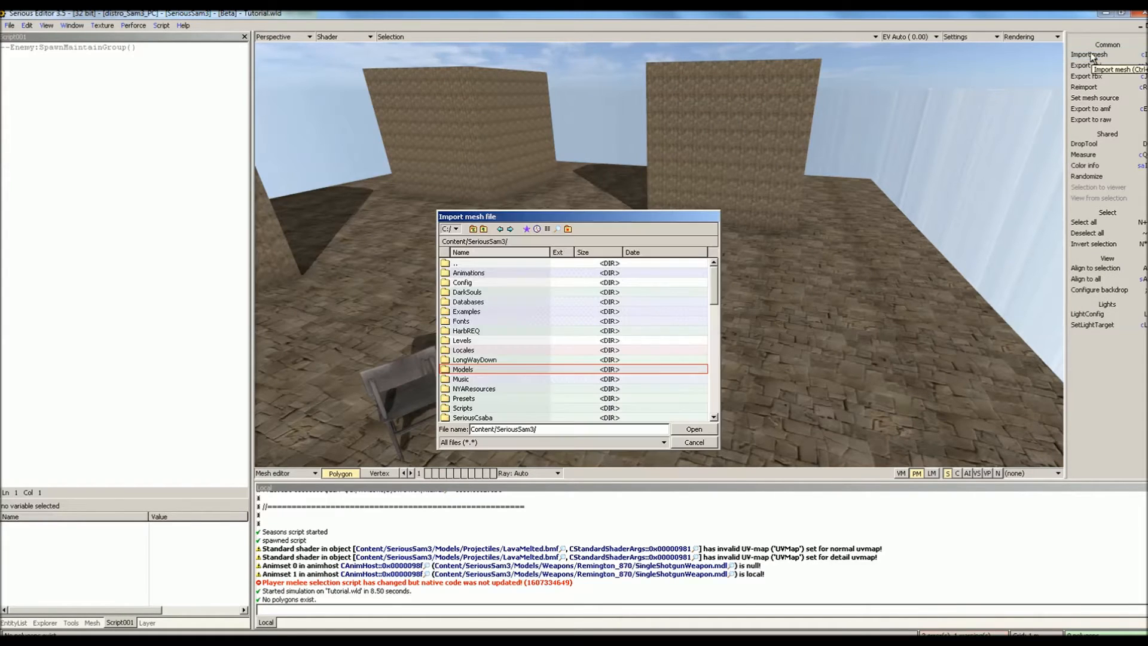
{"action": "double_click", "coordinate": [484, 368]}
{"action": "scroll", "coordinate": [490, 356], "scroll_direction": "down", "scroll_amount": 10}
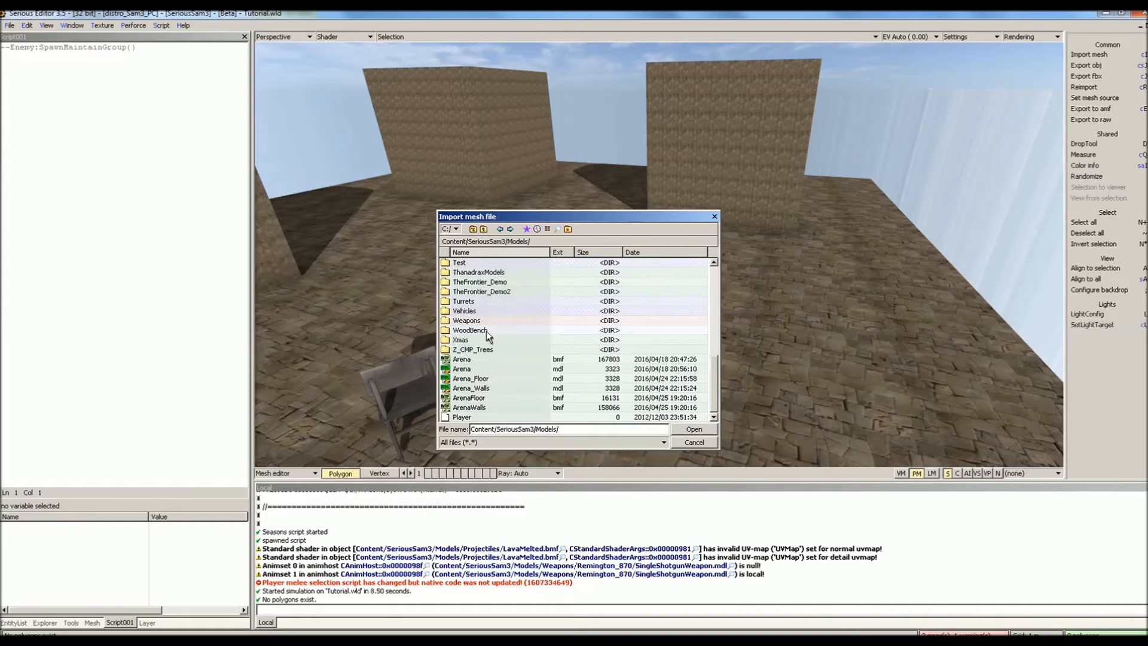
{"action": "double_click", "coordinate": [470, 330]}
{"action": "double_click", "coordinate": [475, 279]}
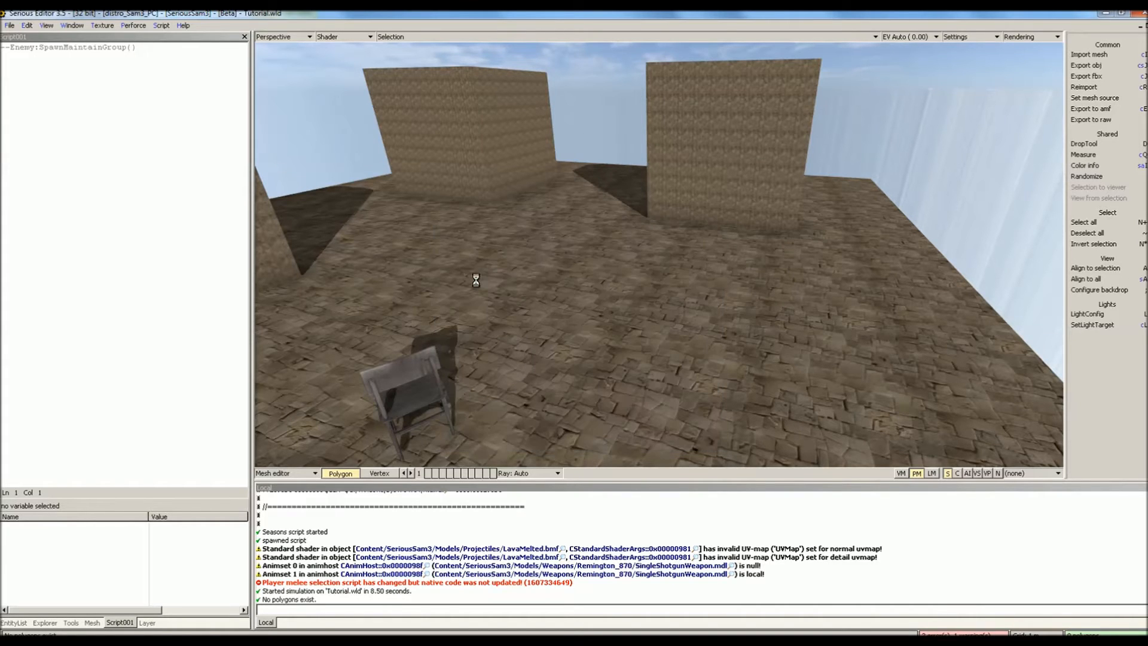
- Locate the imported bench, select all of it, and show it in flat wireframe
{"action": "middle_click_drag", "start_coordinate": [475, 278], "coordinate": [371, 281]}
{"action": "scroll", "coordinate": [475, 281], "scroll_direction": "up", "scroll_amount": 4}
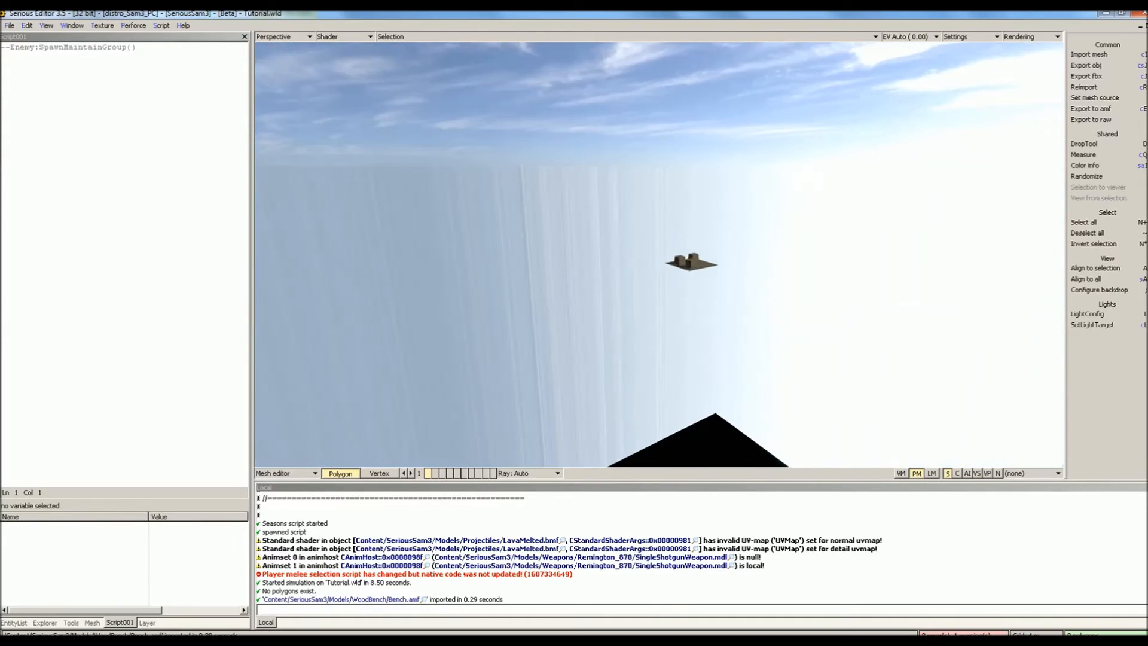
{"action": "key", "text": "KP_Add"}
{"action": "mouse_move", "coordinate": [475, 281]}
{"action": "middle_mouse_down"}
{"action": "mouse_move", "coordinate": [538, 245]}
{"action": "mouse_move", "coordinate": [502, 239]}
{"action": "mouse_move", "coordinate": [475, 281]}
{"action": "mouse_move", "coordinate": [488, 299]}
{"action": "mouse_move", "coordinate": [550, 287]}
{"action": "mouse_move", "coordinate": [476, 281]}
{"action": "middle_mouse_up"}
{"action": "scroll", "coordinate": [476, 281], "scroll_direction": "down", "scroll_amount": 2}
{"action": "key", "text": "2"}
- Rotate the bench mesh to P 90, then P 180, so it stands upright
{"action": "key", "text": "alt+Return"}
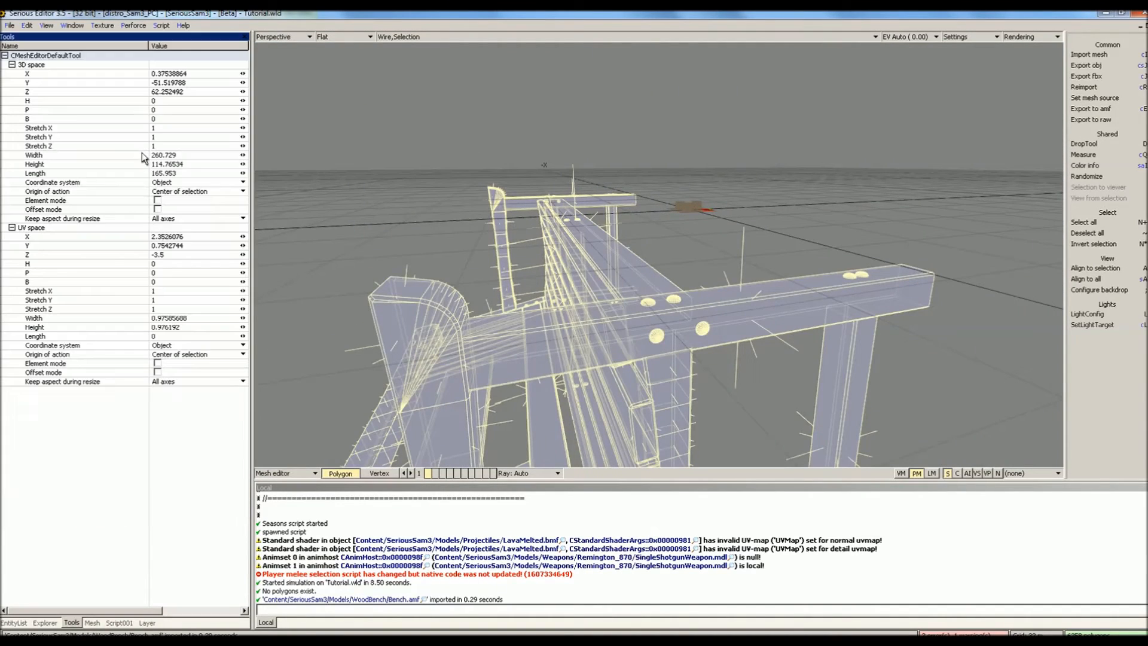
{"action": "left_click", "coordinate": [161, 112]}
{"action": "type", "text": "90"}
{"action": "key", "text": "Return"}
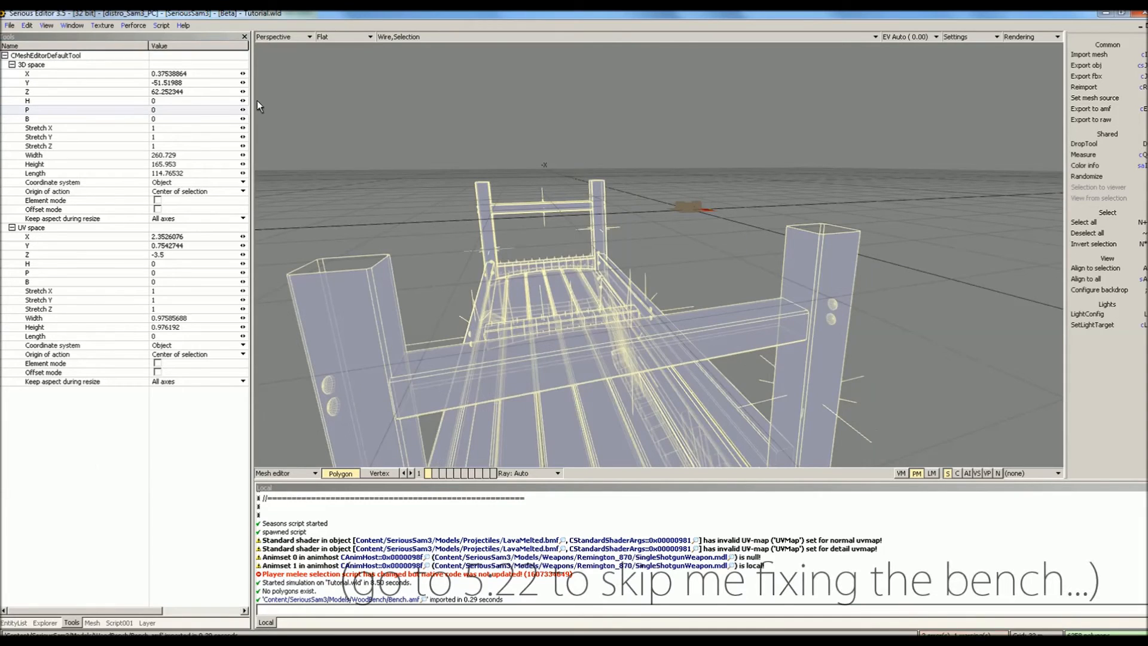
{"action": "left_click", "coordinate": [90, 110]}
{"action": "type", "text": "180"}
{"action": "key", "text": "Return"}
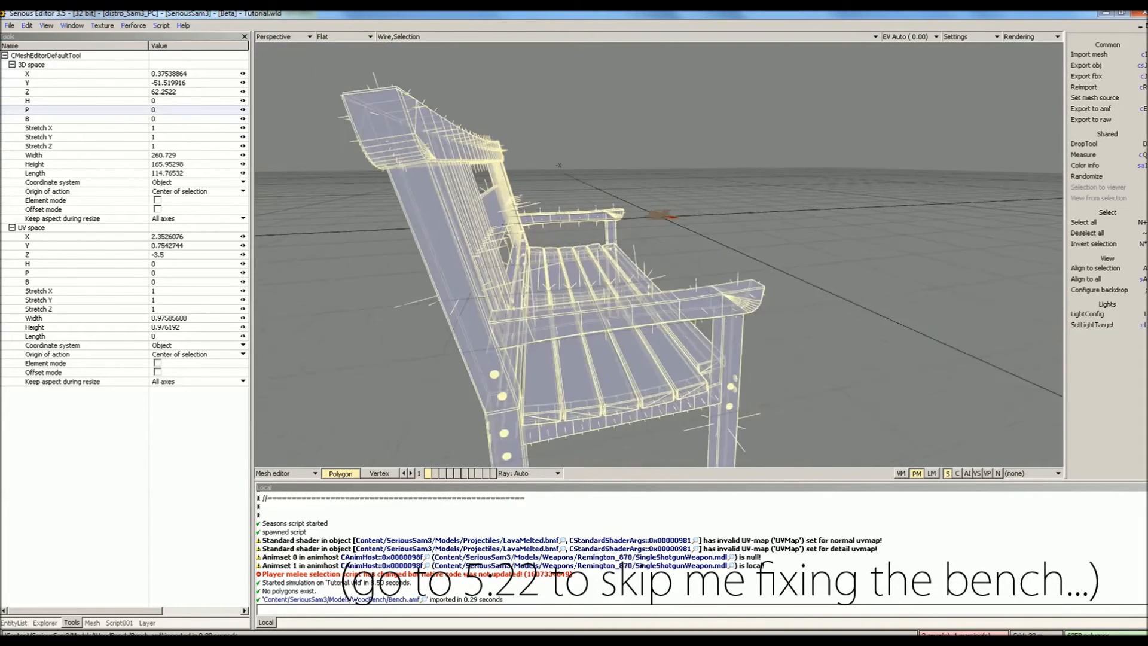
- Shrink the bench by setting Stretch X to 0.01
{"action": "middle_click_drag", "start_coordinate": [482, 233], "coordinate": [413, 233]}
{"action": "scroll", "coordinate": [482, 234], "scroll_direction": "up", "scroll_amount": 2}
{"action": "left_click", "coordinate": [162, 127]}
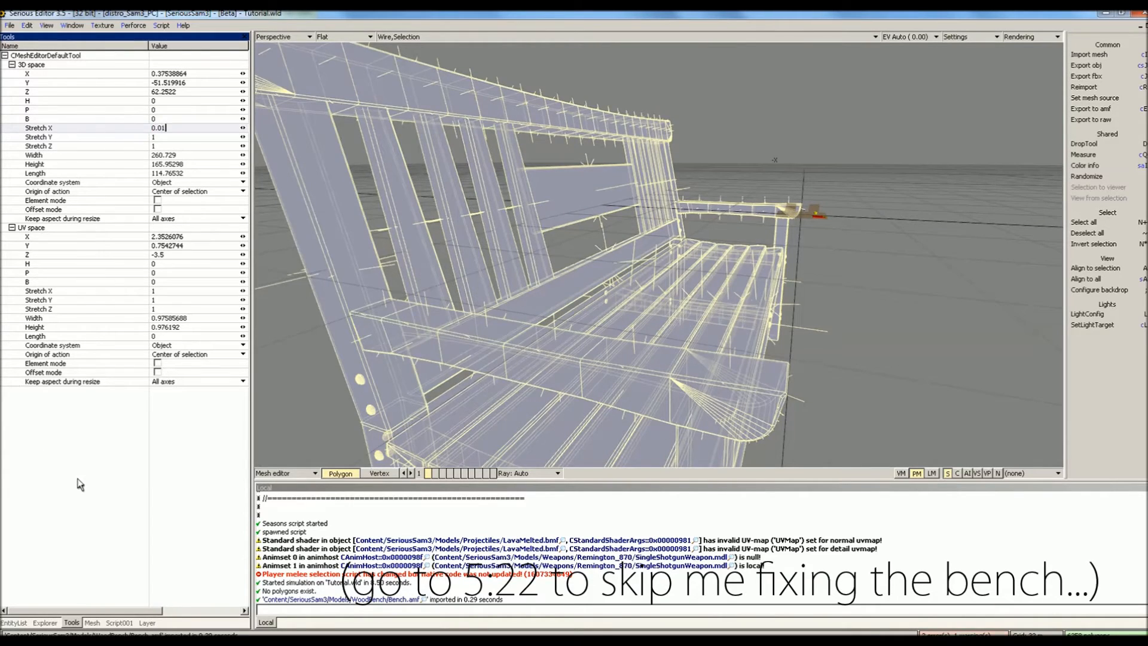
{"action": "type", "text": "0.01"}
{"action": "key", "text": "Return"}
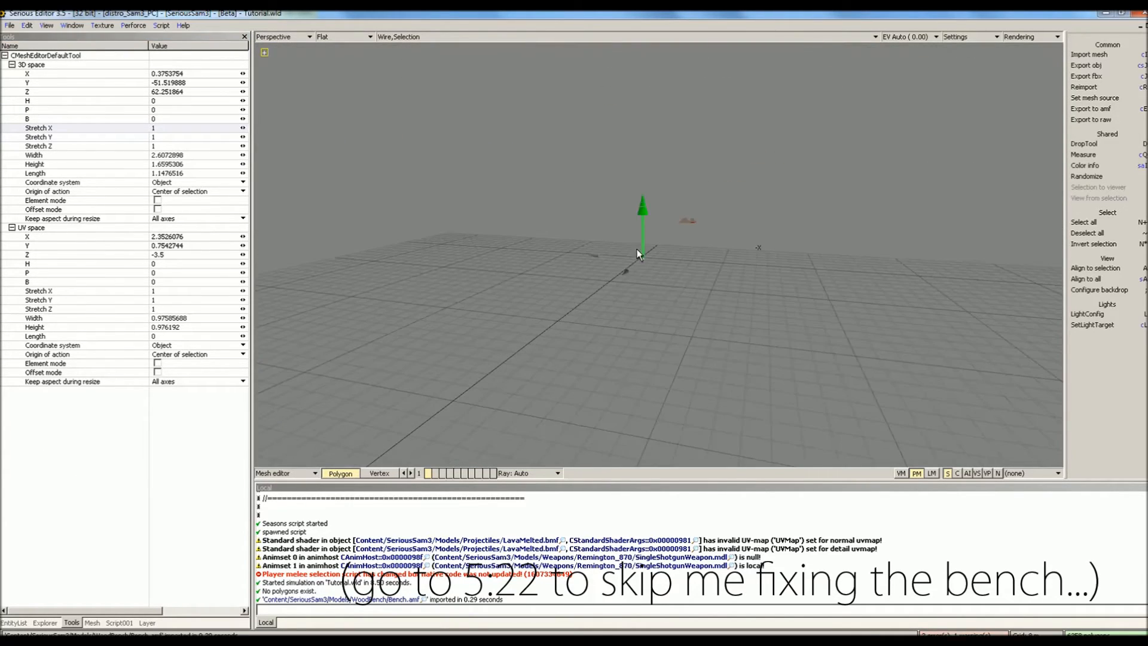
- Drag the shrunken bench up out of the floor
{"action": "left_click_drag", "start_coordinate": [643, 199], "coordinate": [641, 196]}
{"action": "scroll", "coordinate": [641, 196], "scroll_direction": "up", "scroll_amount": 4}
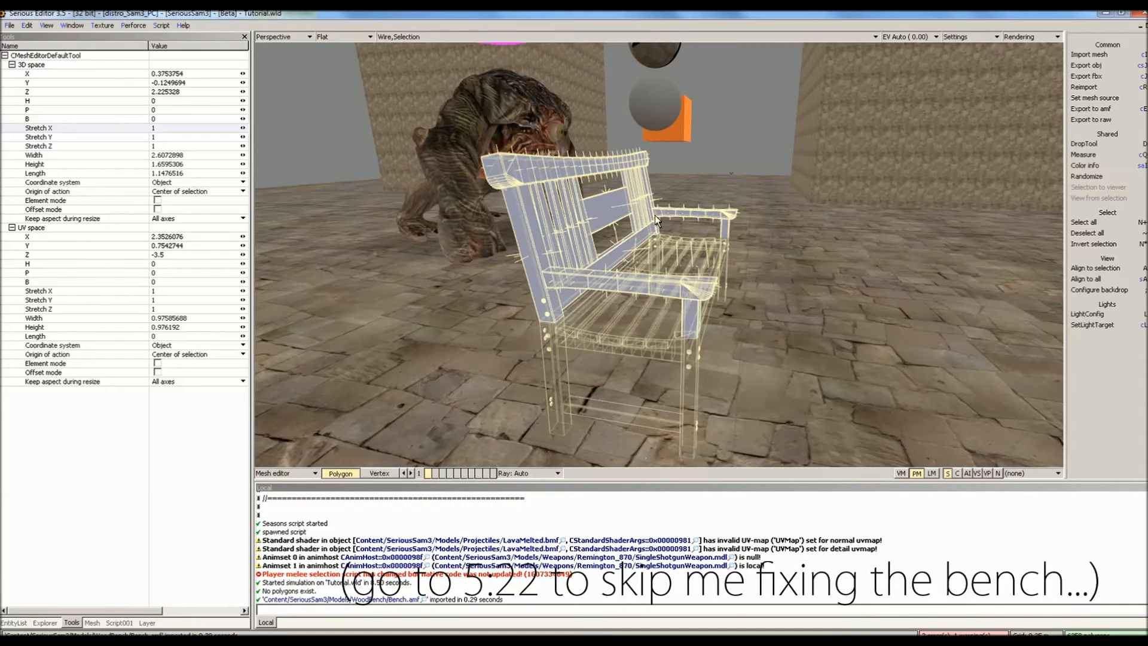
{"action": "left_click_drag", "start_coordinate": [655, 216], "coordinate": [656, 156]}
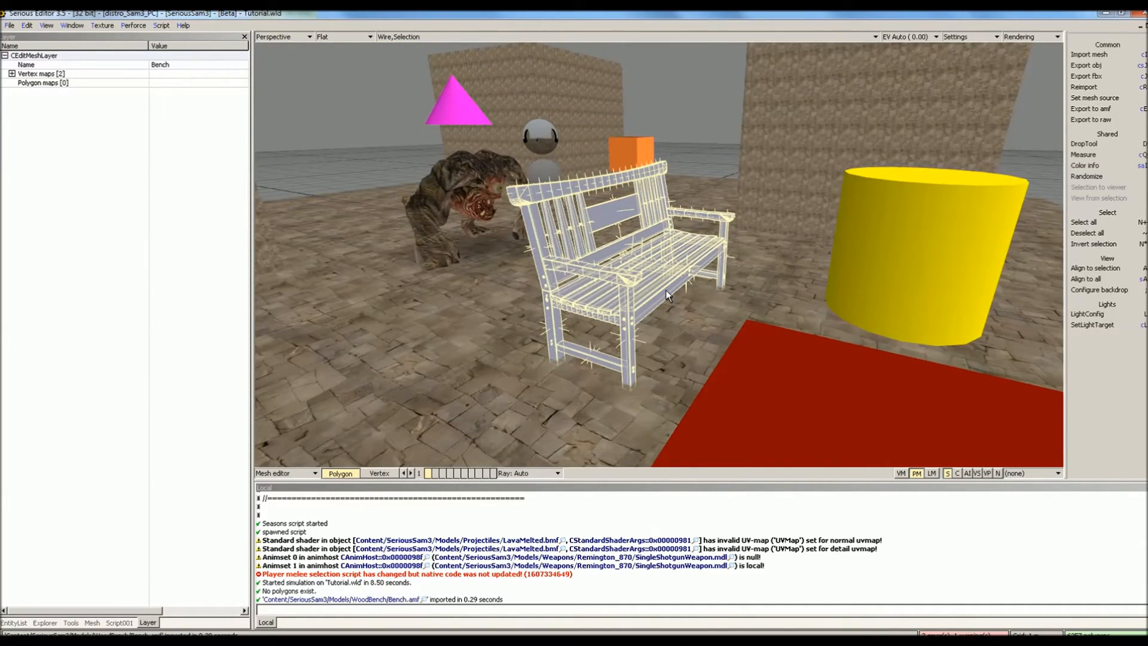
- Create a new polygon map named Default on the bench mesh
{"action": "key", "text": "Escape"}
{"action": "mouse_move", "coordinate": [656, 300]}
{"action": "middle_mouse_down"}
{"action": "mouse_move", "coordinate": [656, 263]}
{"action": "mouse_move", "coordinate": [655, 300]}
{"action": "middle_mouse_up"}
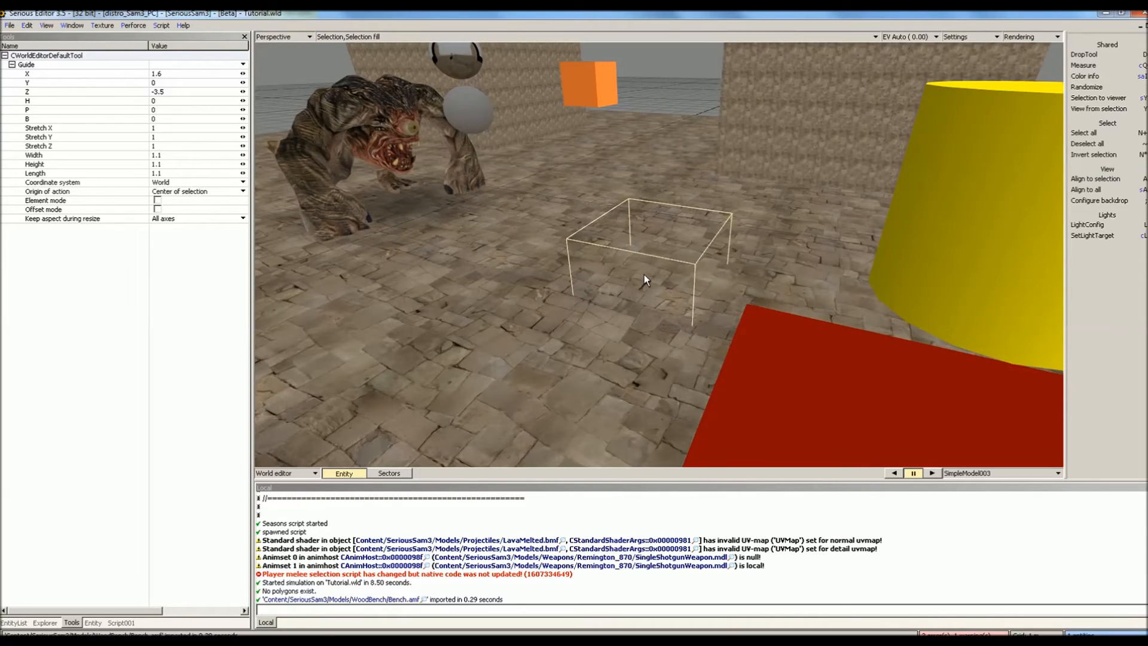
{"action": "key", "text": "Return"}
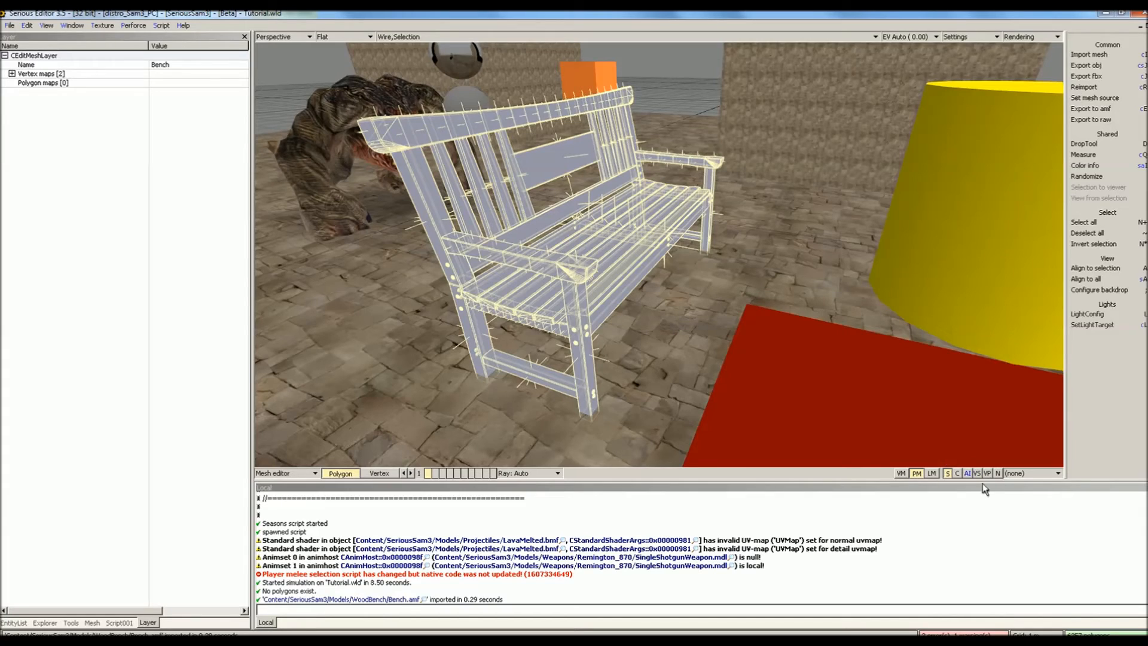
{"action": "left_click", "coordinate": [1021, 476]}
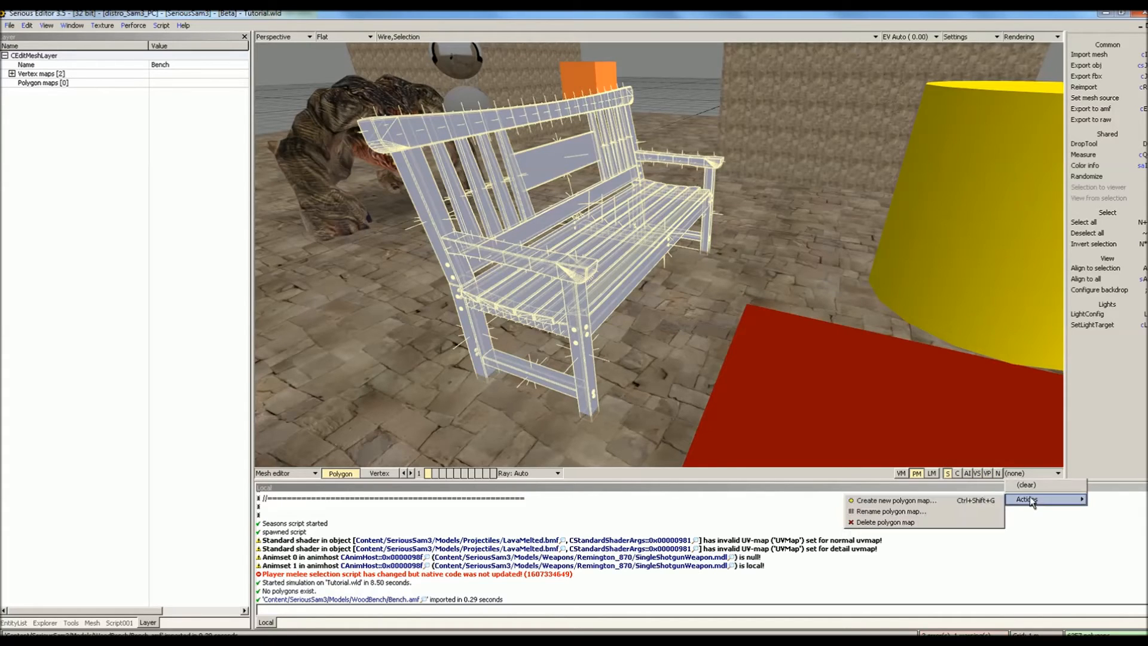
{"action": "left_click", "coordinate": [995, 502]}
{"action": "type", "text": "Default"}
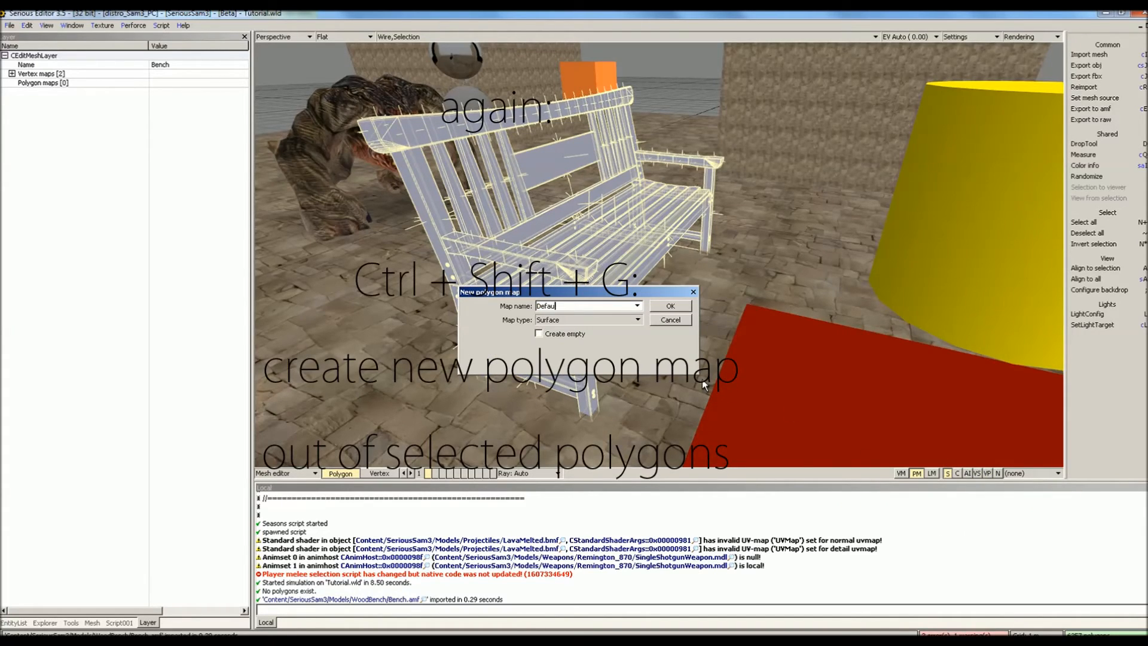
{"action": "key", "text": "Return"}
- Add a configuration to the Default polygon map using the Standard shader
{"action": "left_click", "coordinate": [217, 94]}
{"action": "left_click", "coordinate": [207, 108]}
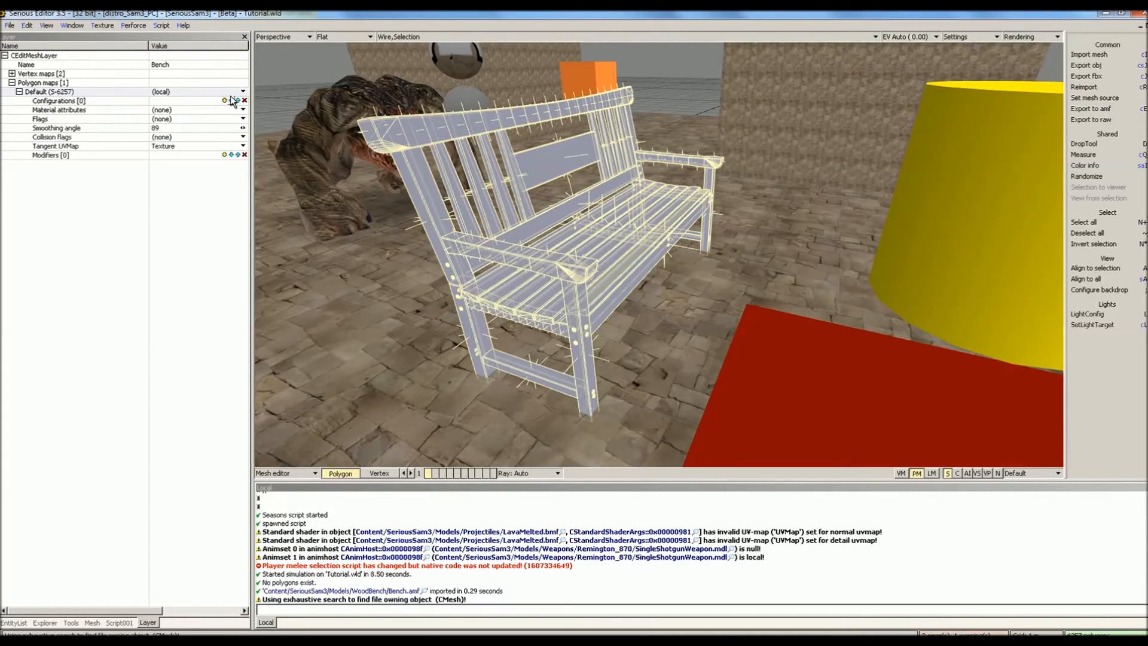
{"action": "left_click", "coordinate": [216, 110]}
{"action": "left_click", "coordinate": [209, 130]}
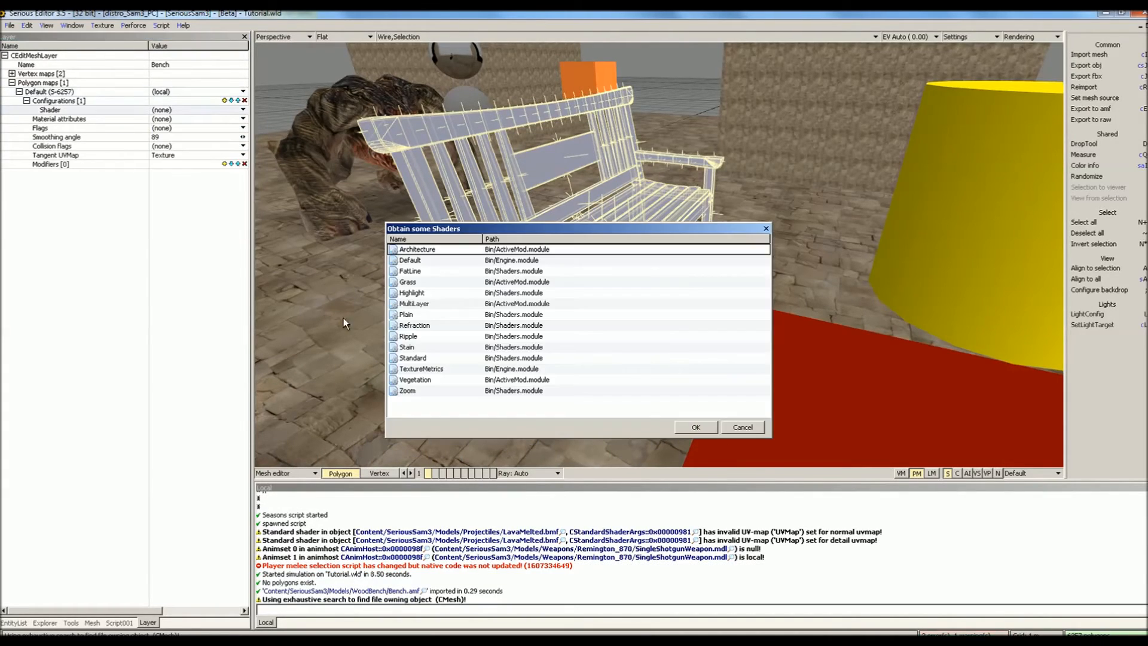
{"action": "double_click", "coordinate": [410, 357]}
{"action": "key", "text": "Escape"}
- Open Bench_2K_Diffuse.jpg from the WoodBench Maps folder in GIMP
{"action": "middle_click_drag", "start_coordinate": [498, 295], "coordinate": [498, 294]}
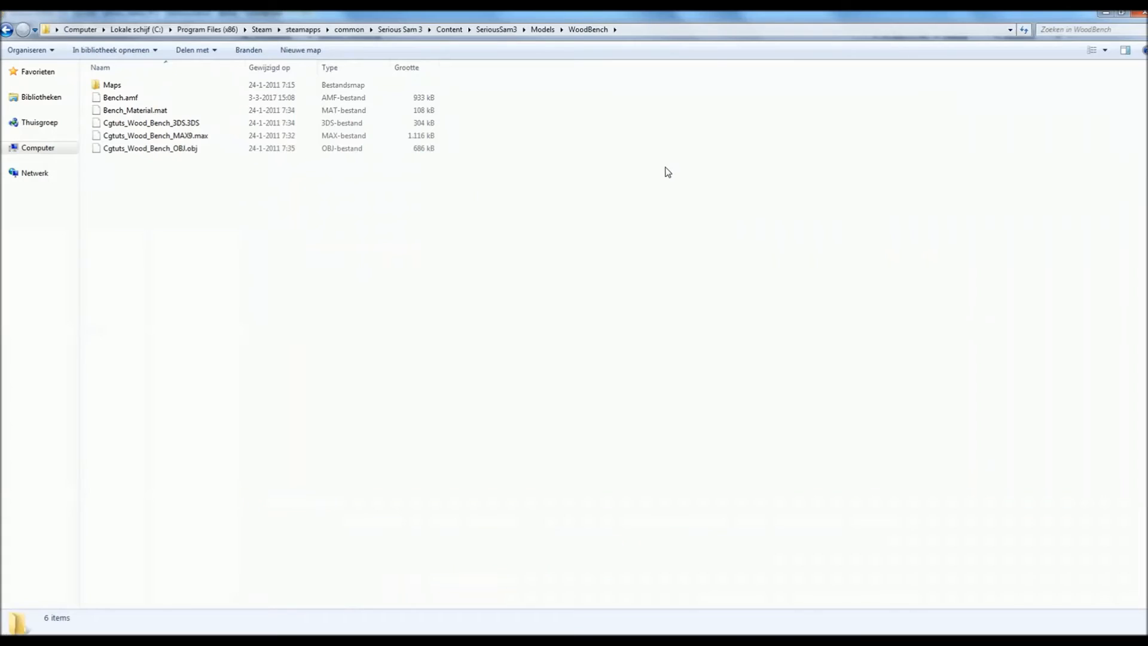
{"action": "double_click", "coordinate": [426, 85]}
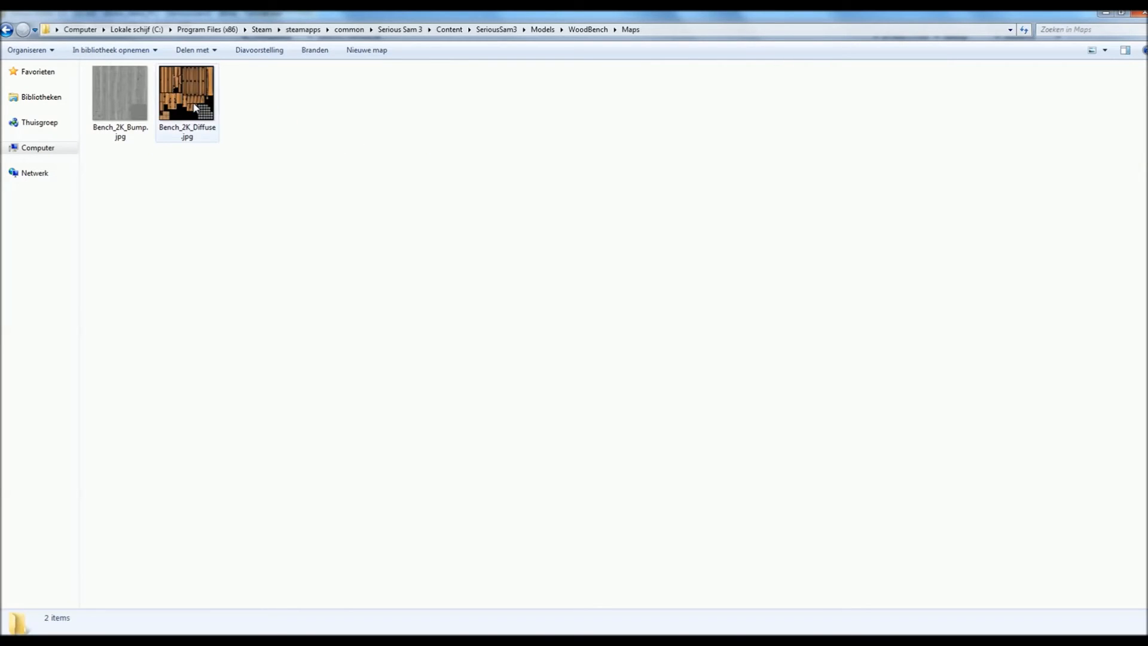
{"action": "right_click", "coordinate": [195, 105]}
{"action": "left_click", "coordinate": [225, 127]}
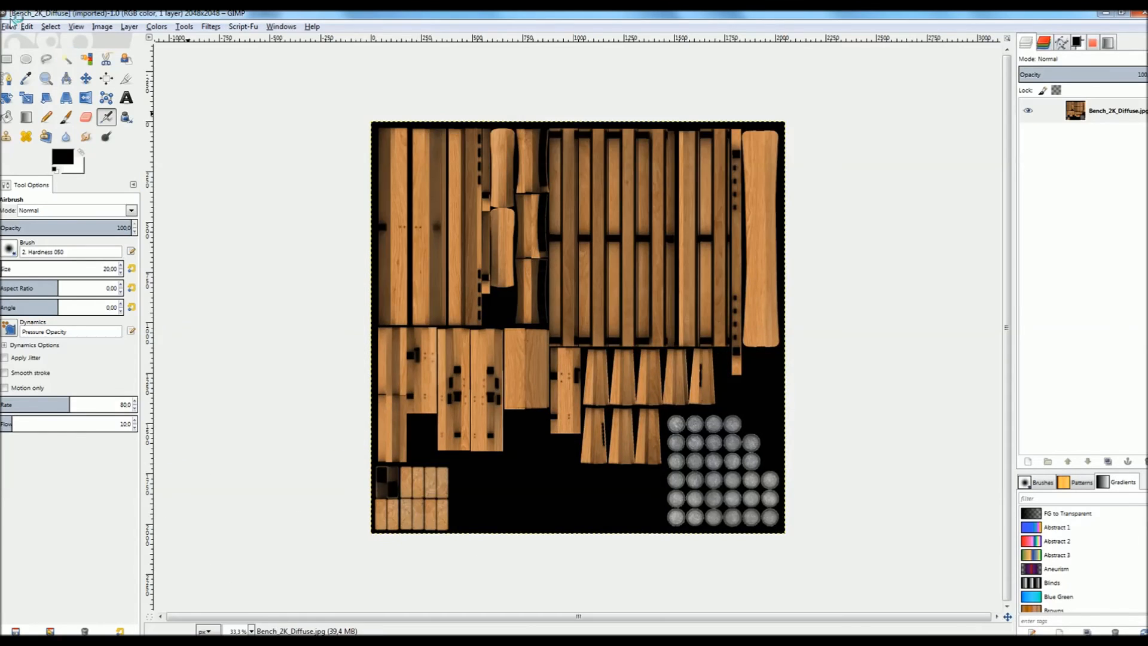
- Export the image from GIMP as Bench_2K_Diffuse.tga in the same folder
{"action": "left_click", "coordinate": [8, 26]}
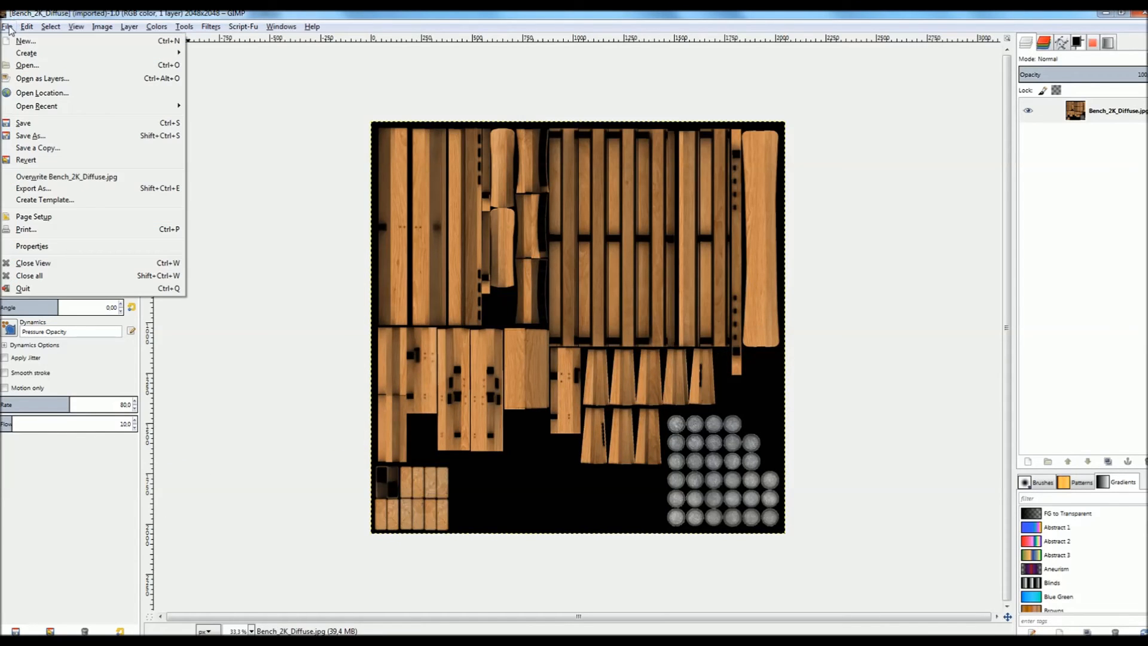
{"action": "left_click", "coordinate": [78, 188]}
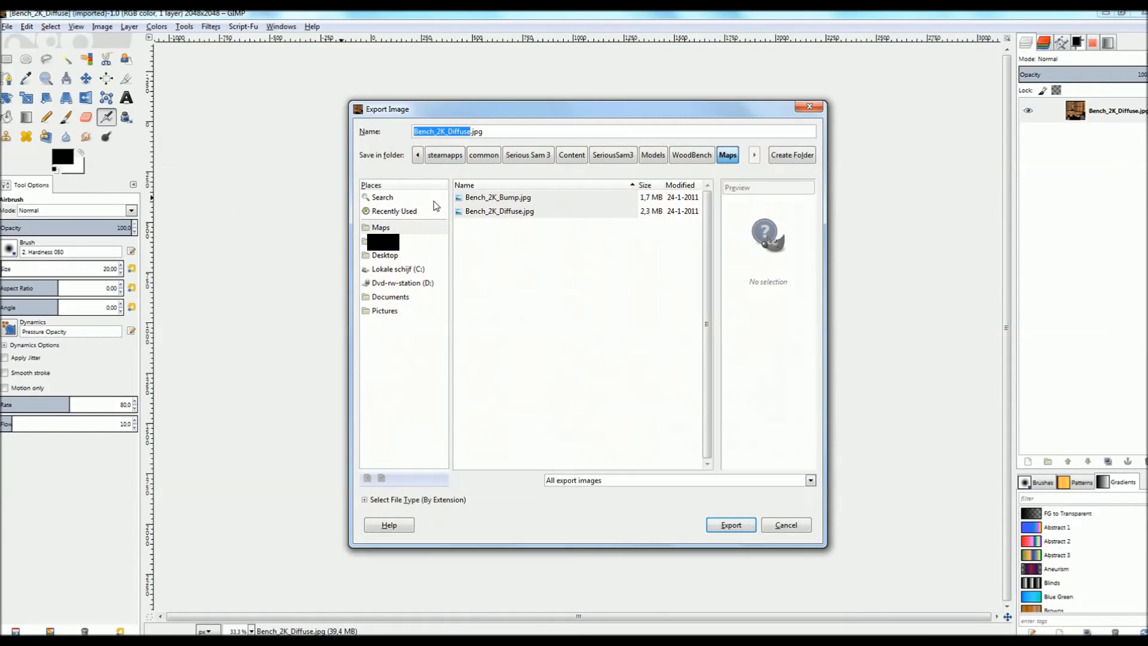
{"action": "double_click", "coordinate": [495, 133]}
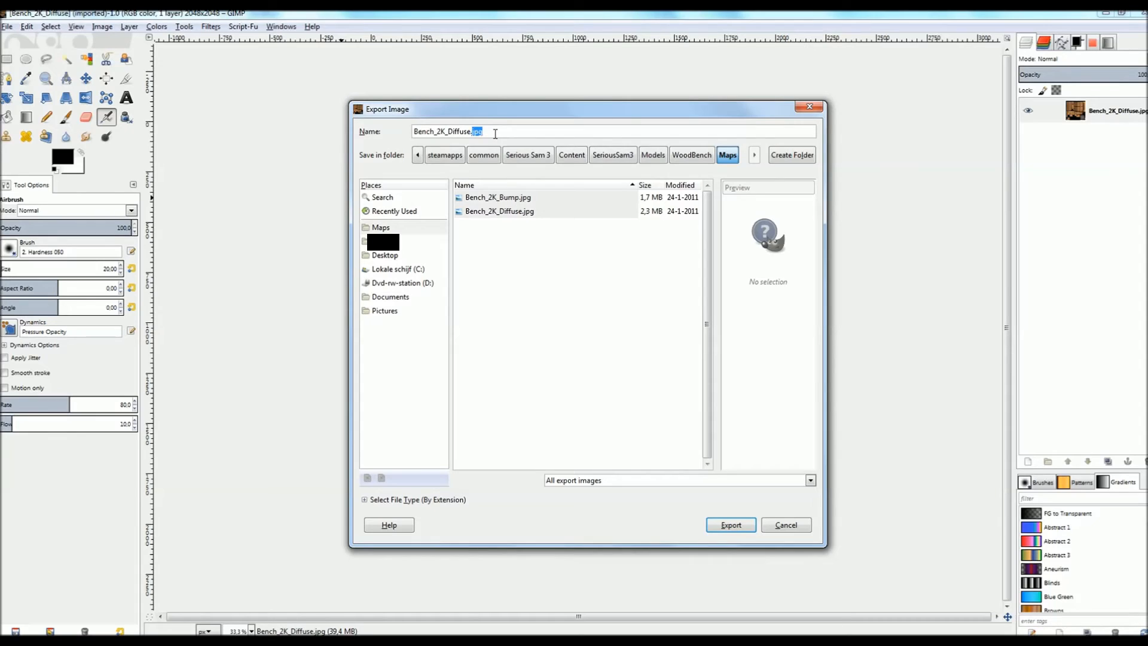
{"action": "type", "text": "tga"}
{"action": "left_click", "coordinate": [734, 525]}
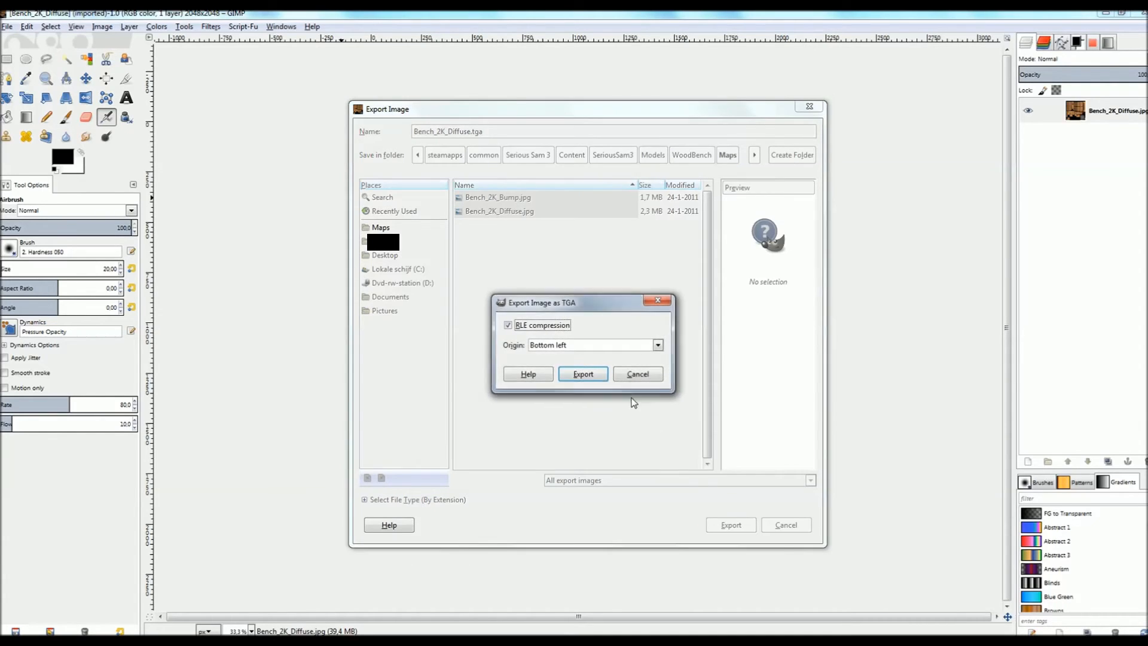
{"action": "left_click", "coordinate": [589, 375]}
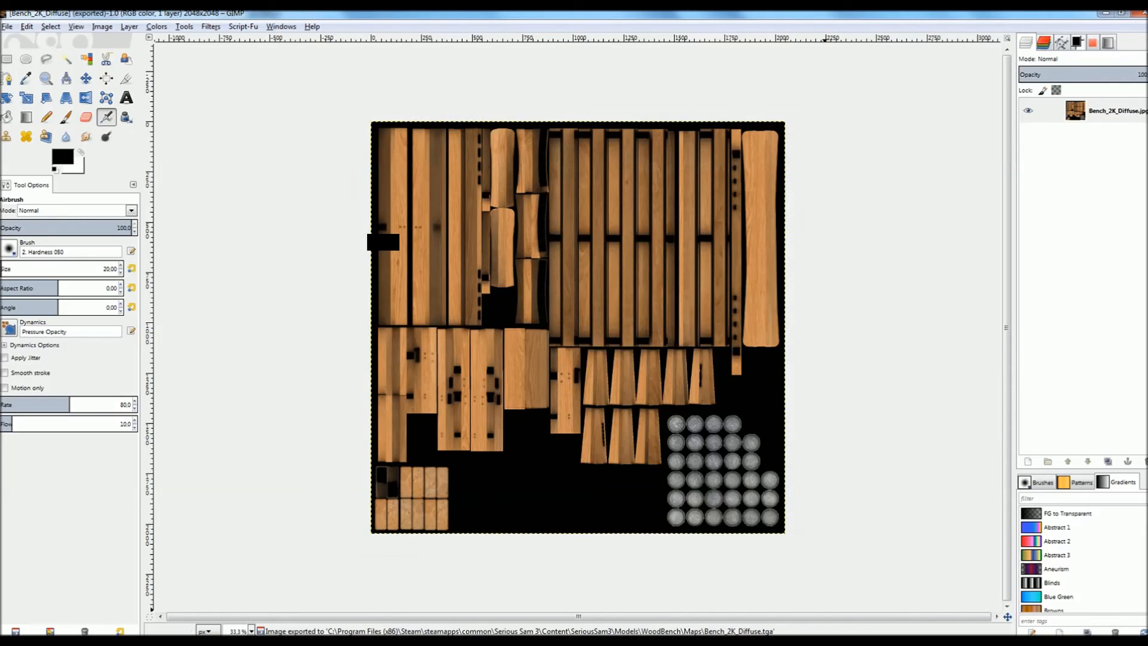
- Back in Serious Editor, begin creating a new engine texture
{"action": "left_click", "coordinate": [825, 641]}
{"action": "left_click", "coordinate": [107, 25]}
{"action": "left_click", "coordinate": [115, 37]}
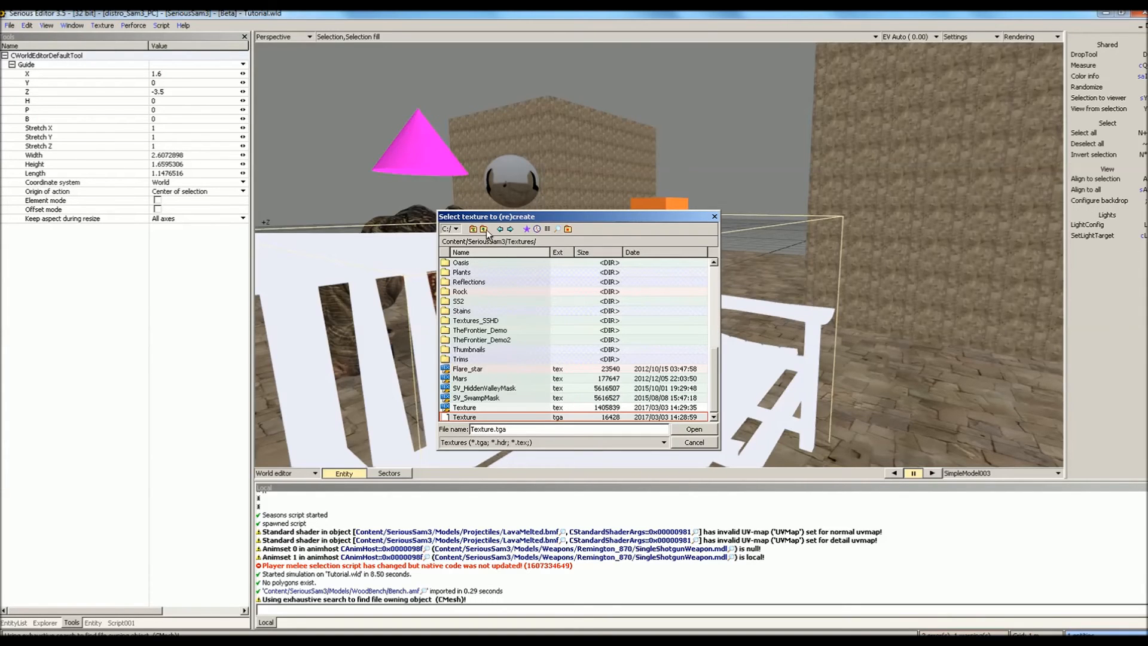
- Create the engine texture from Models/WoodBench/Maps/Bench_2K_Diffuse.tga
{"action": "left_click", "coordinate": [484, 229]}
{"action": "scroll", "coordinate": [470, 287], "scroll_direction": "up", "scroll_amount": 2}
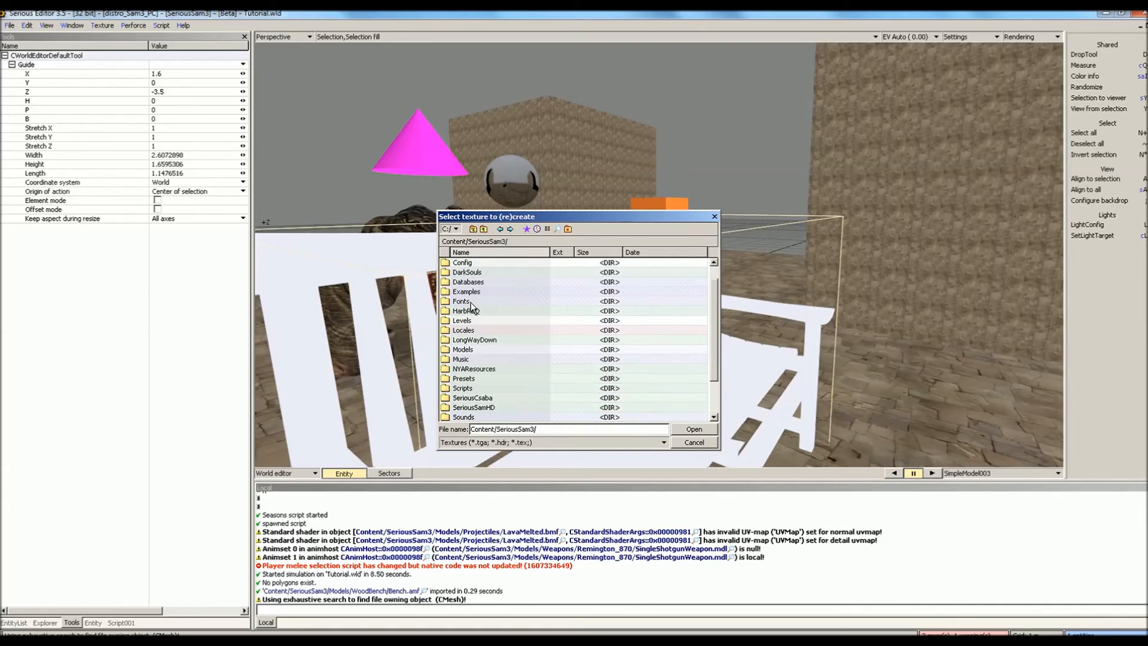
{"action": "double_click", "coordinate": [479, 349]}
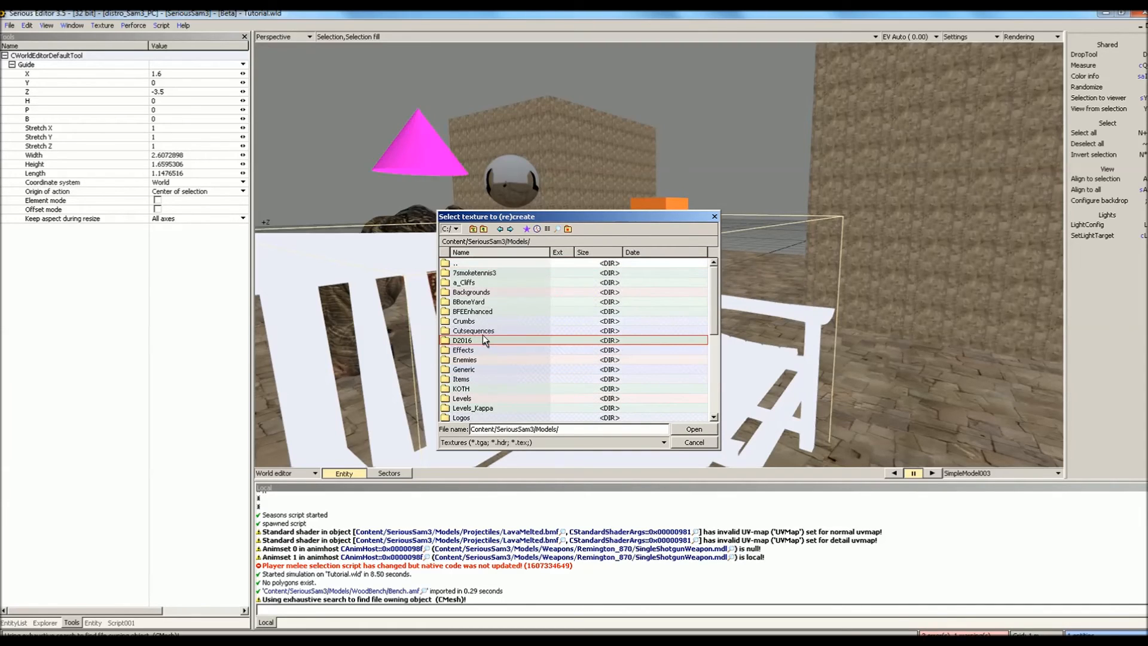
{"action": "key", "text": "Return"}
{"action": "double_click", "coordinate": [461, 272]}
{"action": "double_click", "coordinate": [472, 273]}
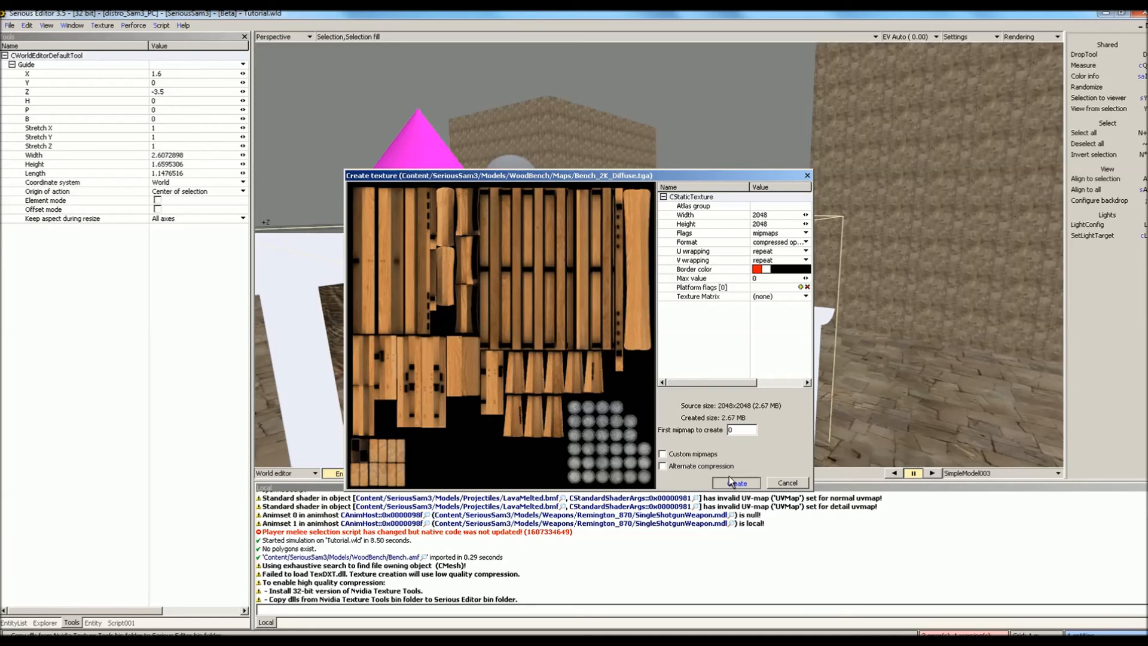
{"action": "key", "text": "Return"}
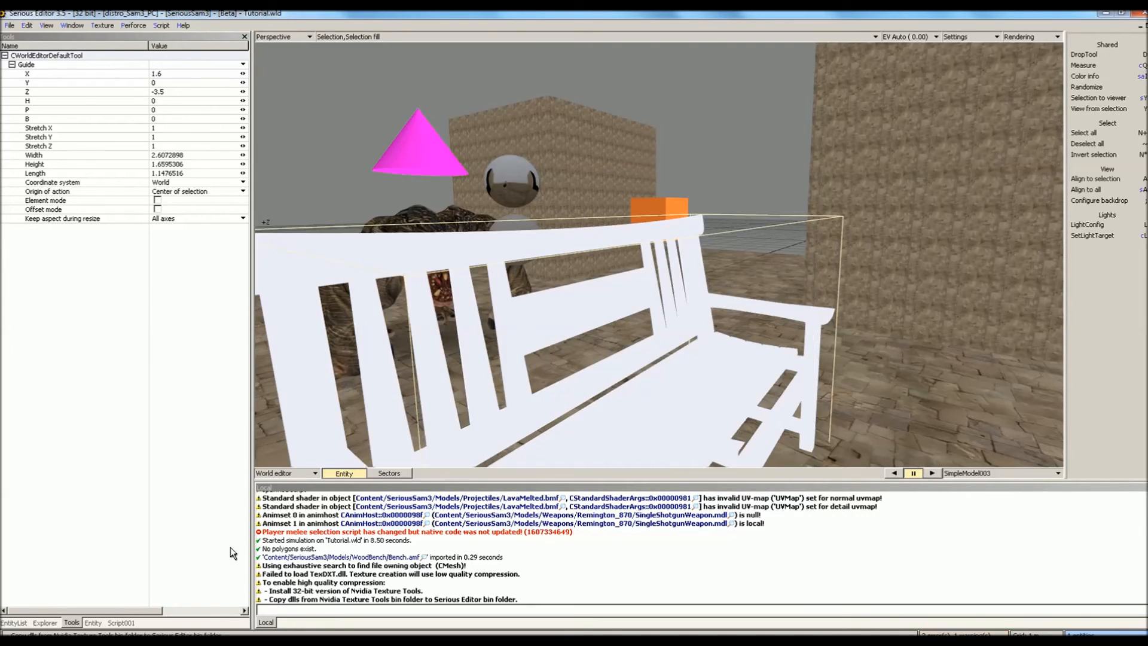
- Set the bench's base texture to Bench_2K_Diffuse from the WoodBench folder
{"action": "left_click", "coordinate": [177, 166]}
{"action": "left_click", "coordinate": [178, 181]}
{"action": "left_click", "coordinate": [480, 229]}
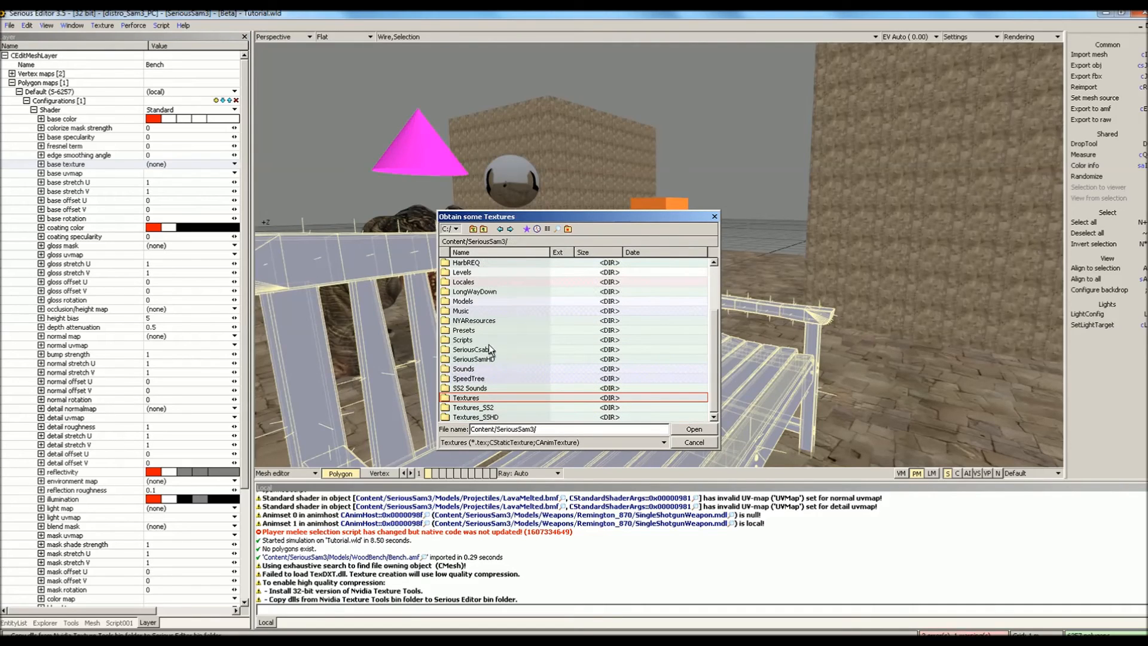
{"action": "double_click", "coordinate": [474, 301]}
{"action": "scroll", "coordinate": [498, 395], "scroll_direction": "down", "scroll_amount": 5}
{"action": "left_click", "coordinate": [487, 398]}
{"action": "double_click", "coordinate": [487, 399]}
{"action": "double_click", "coordinate": [477, 273]}
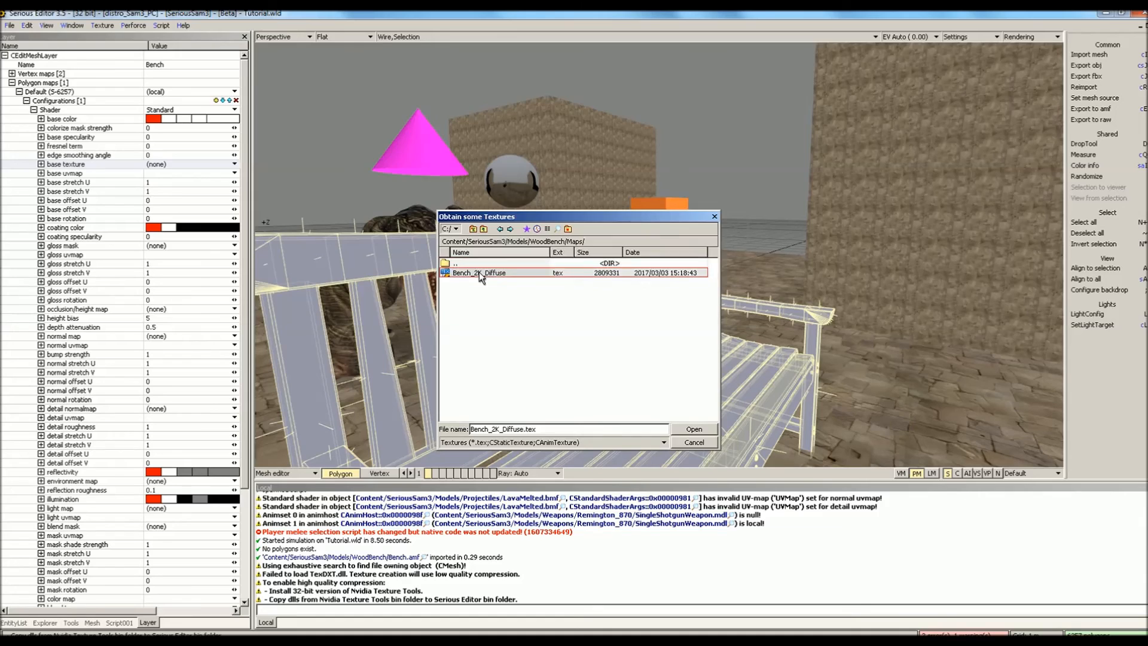
- Set the base uvmap to UVMap and view the bench shaded in-game
{"action": "left_click", "coordinate": [235, 173]}
{"action": "left_click", "coordinate": [179, 182]}
{"action": "key", "text": "KP_6"}
{"action": "mouse_move", "coordinate": [733, 115]}
{"action": "middle_mouse_down"}
{"action": "mouse_move", "coordinate": [753, 118]}
{"action": "mouse_move", "coordinate": [733, 115]}
{"action": "middle_mouse_up"}
{"action": "left_click", "coordinate": [733, 115]}
- Exit mesh editing and play-test the level, walking toward the bench
{"action": "key", "text": "Escape"}
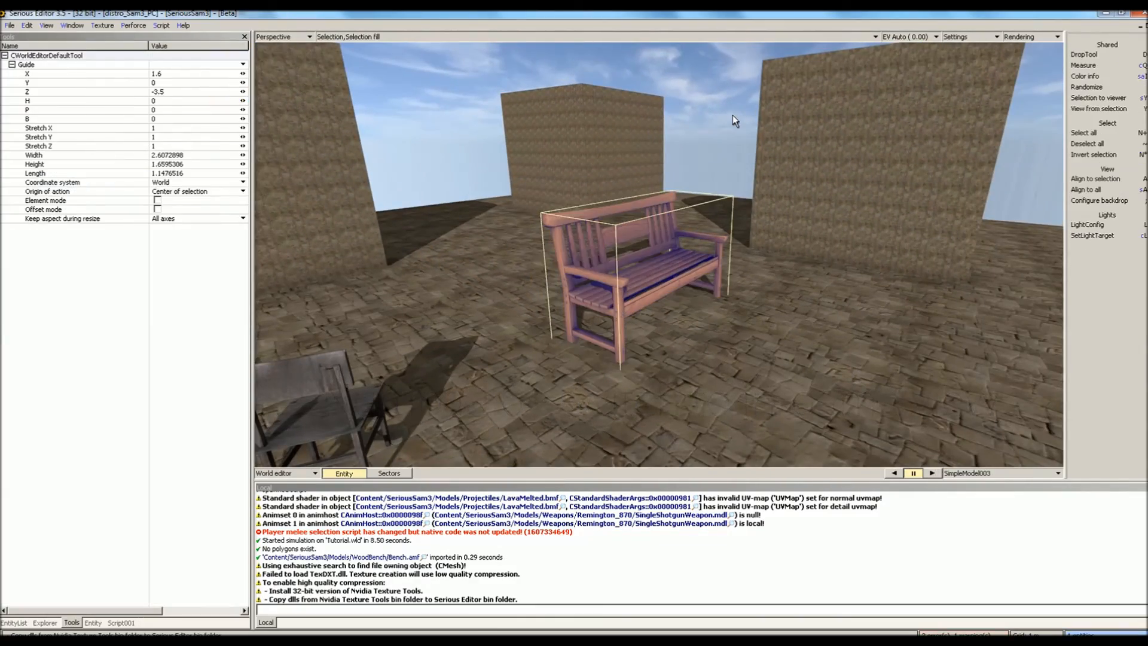
{"action": "key", "text": "ctrl+t"}
{"action": "key", "text": "w"}
{"action": "key", "text": "w"}
{"action": "key", "text": "space"}
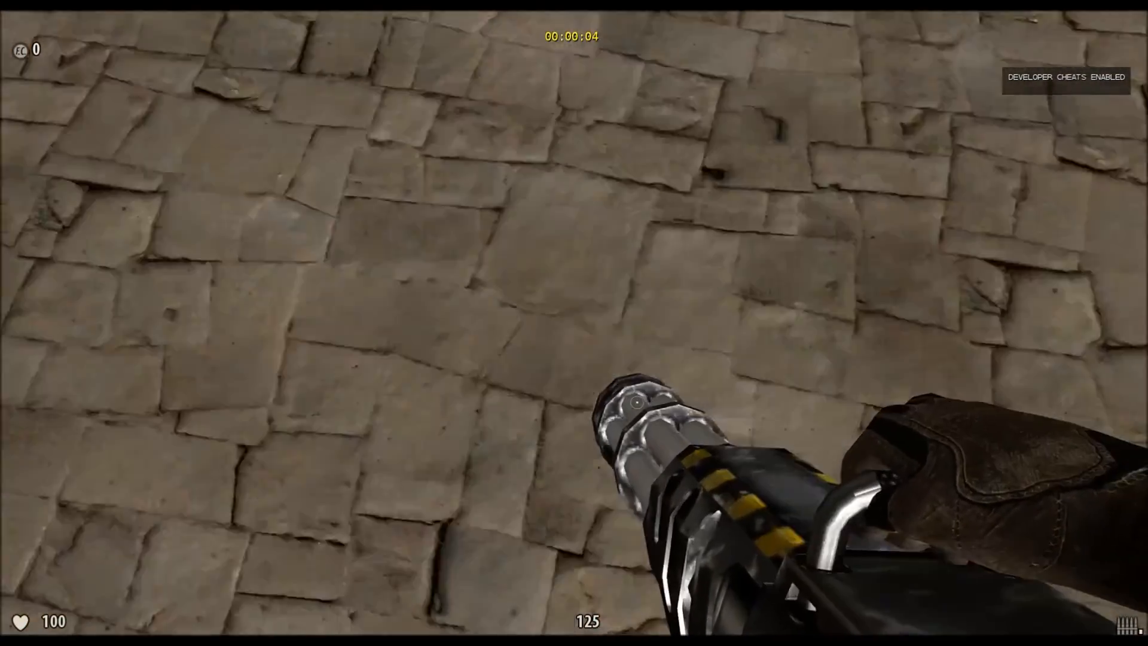